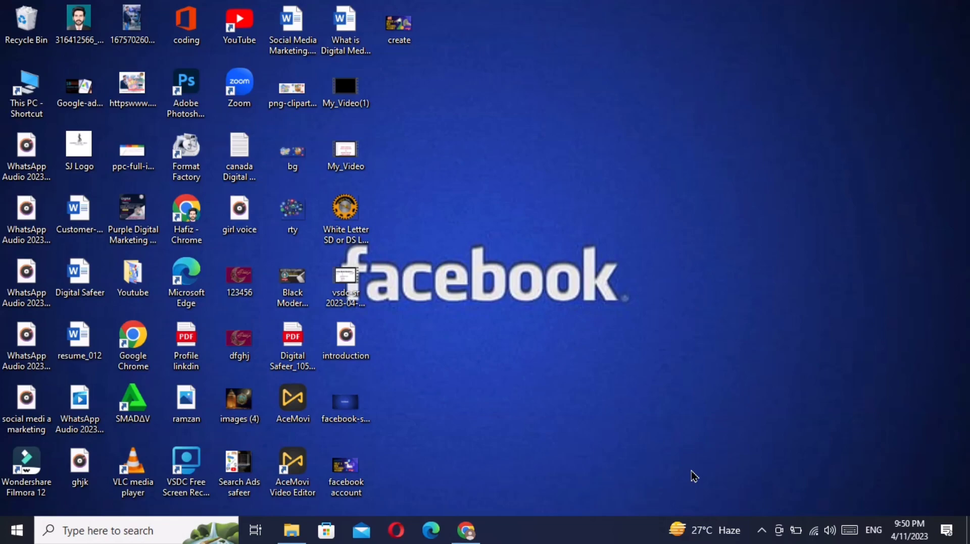
- Bring Facebook back up, go to Pages, and start creating a new Page
click(465, 531)
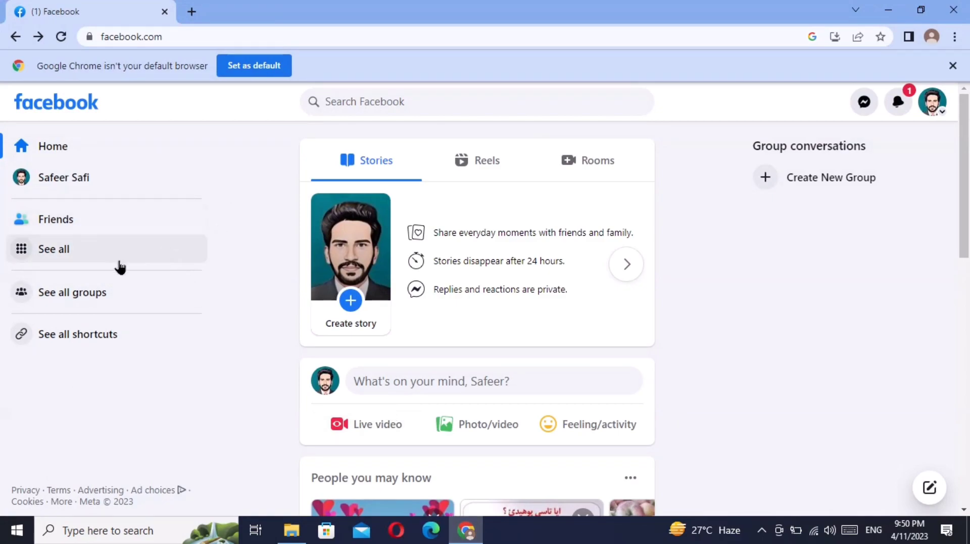
click(66, 252)
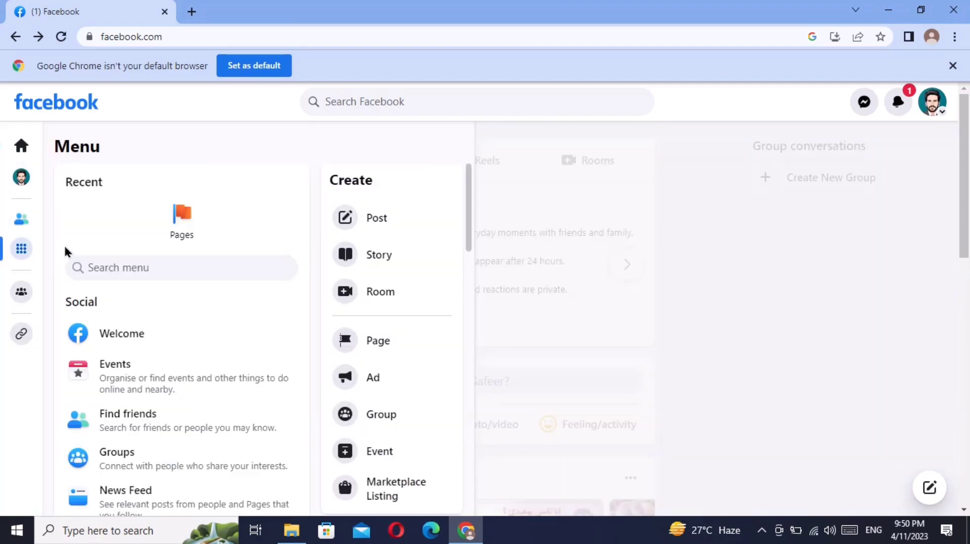
click(181, 228)
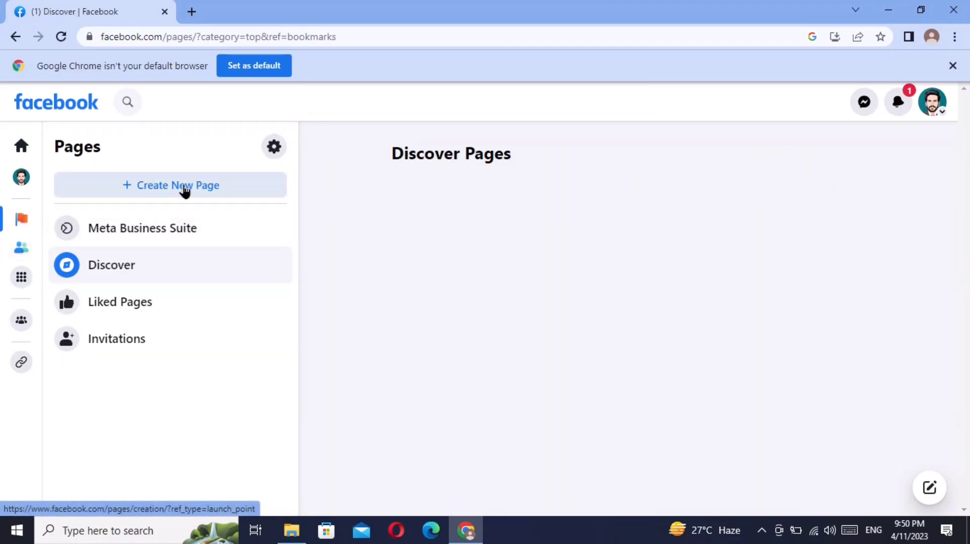
click(184, 190)
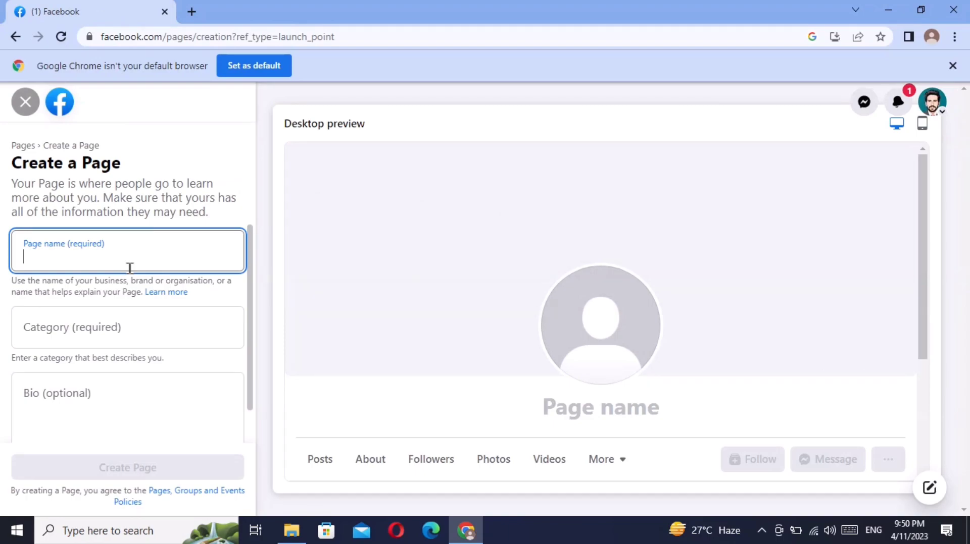
- Enter 'safeer advertiser' as the new Page's name
text(safeer)
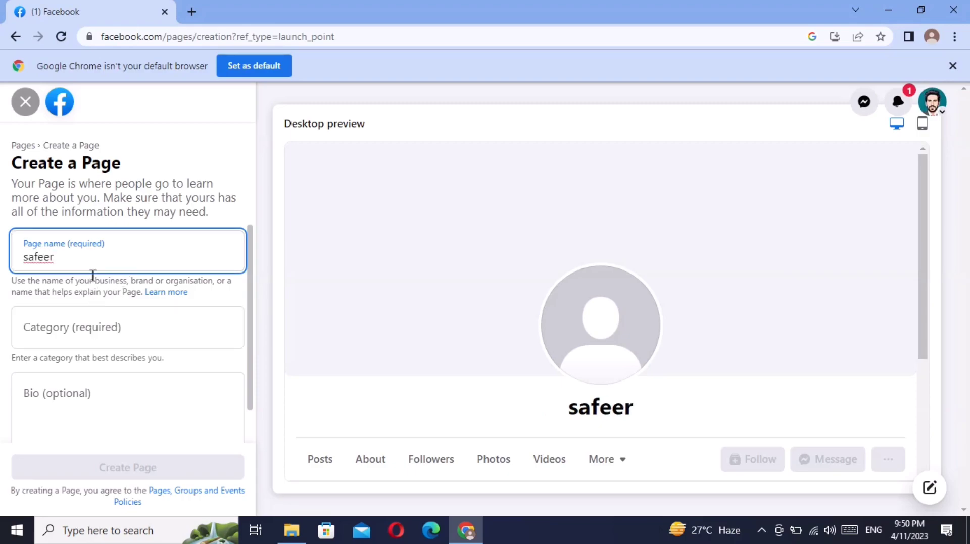
text( advertiser)
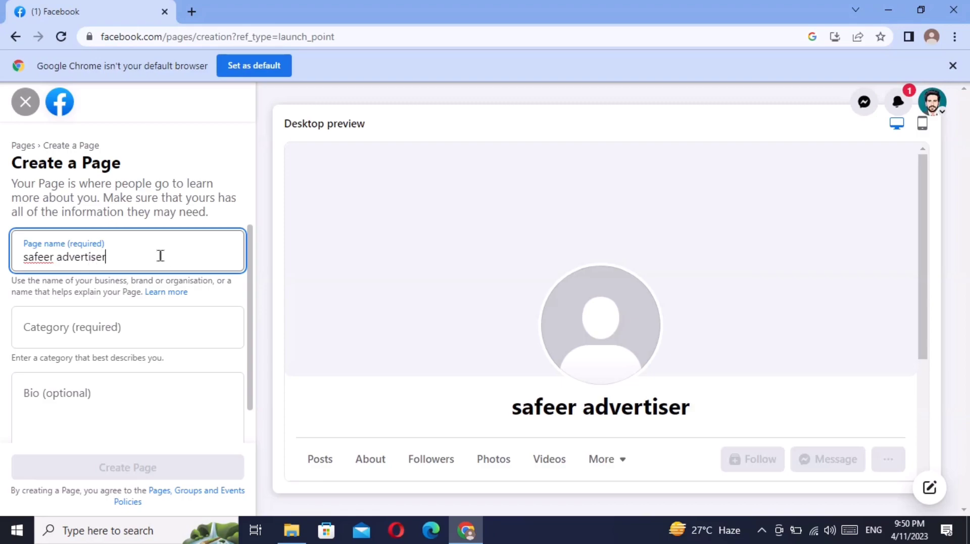
click(104, 327)
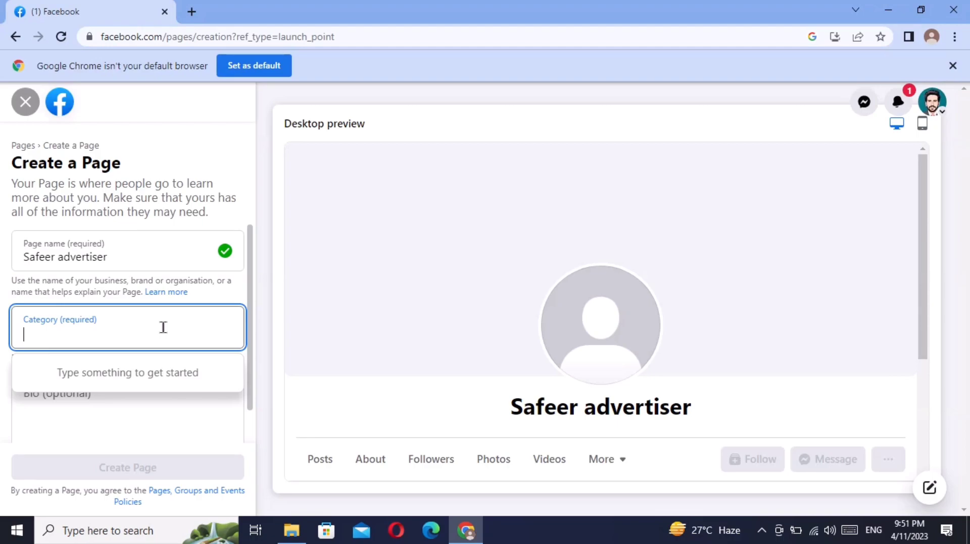
- Search the category list and choose Digital creator as the Page category
text(D)
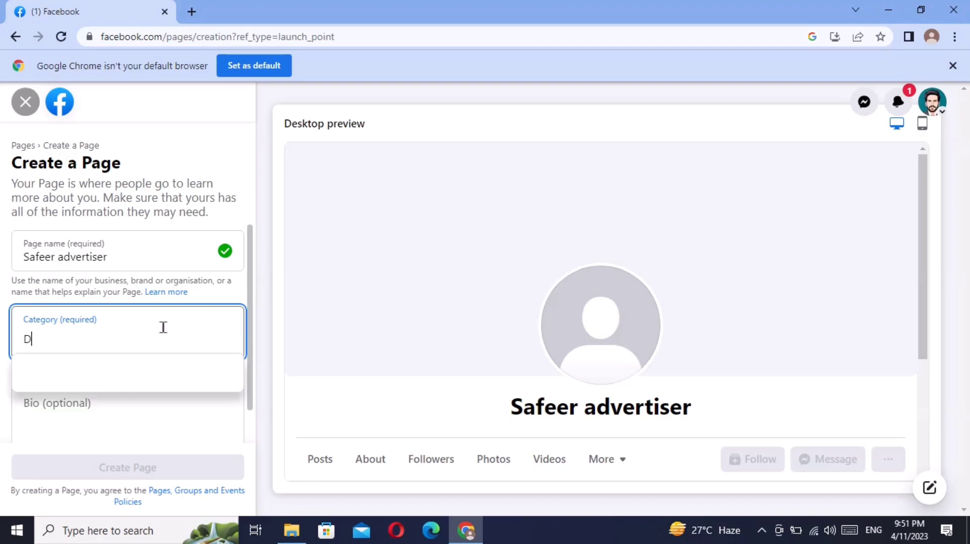
text(ig)
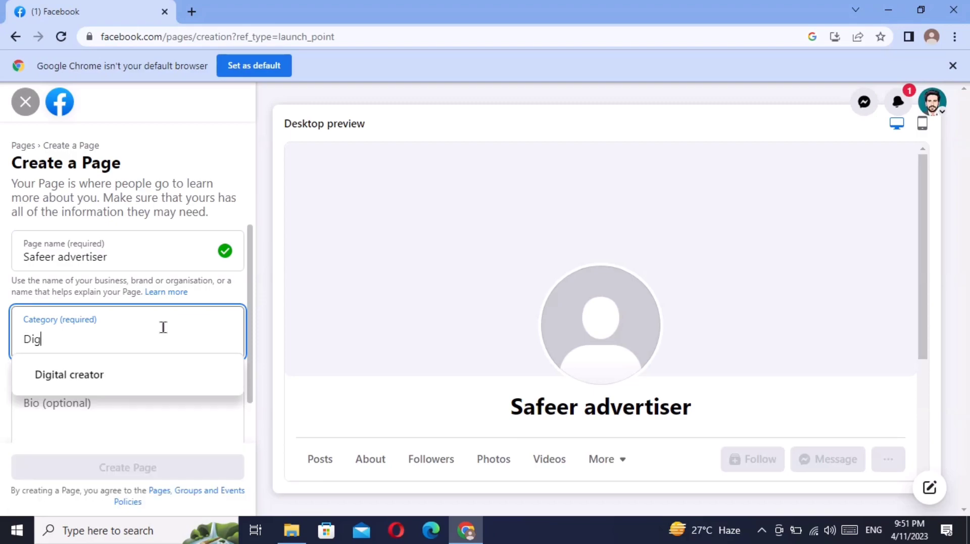
text(ital)
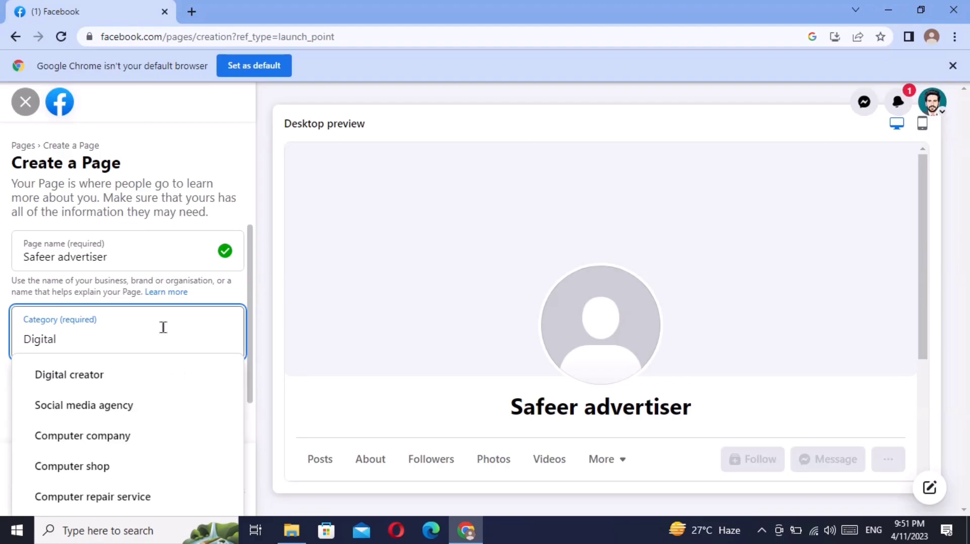
text( market)
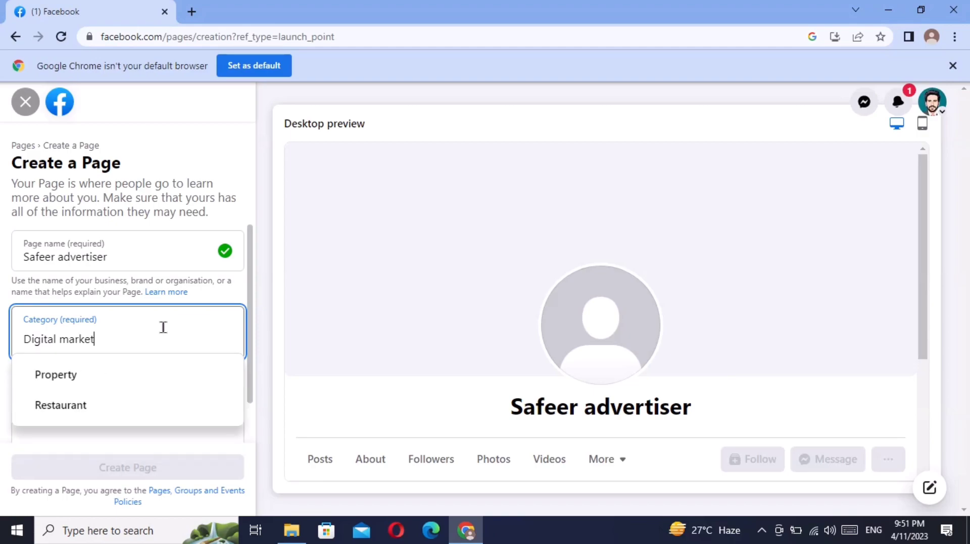
key(BackSpace)
key(BackSpace)
key(BackSpace)
key(BackSpace)
key(BackSpace)
key(BackSpace)
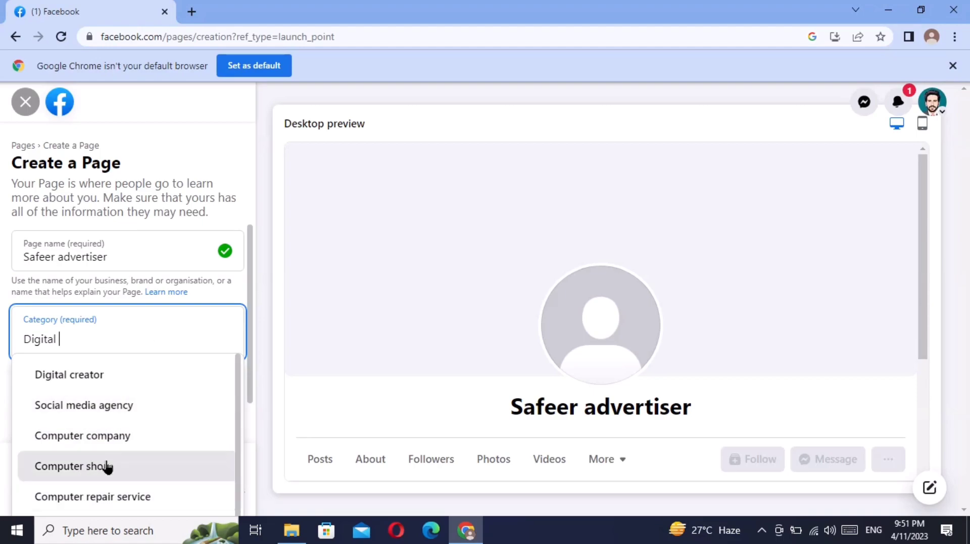
click(68, 386)
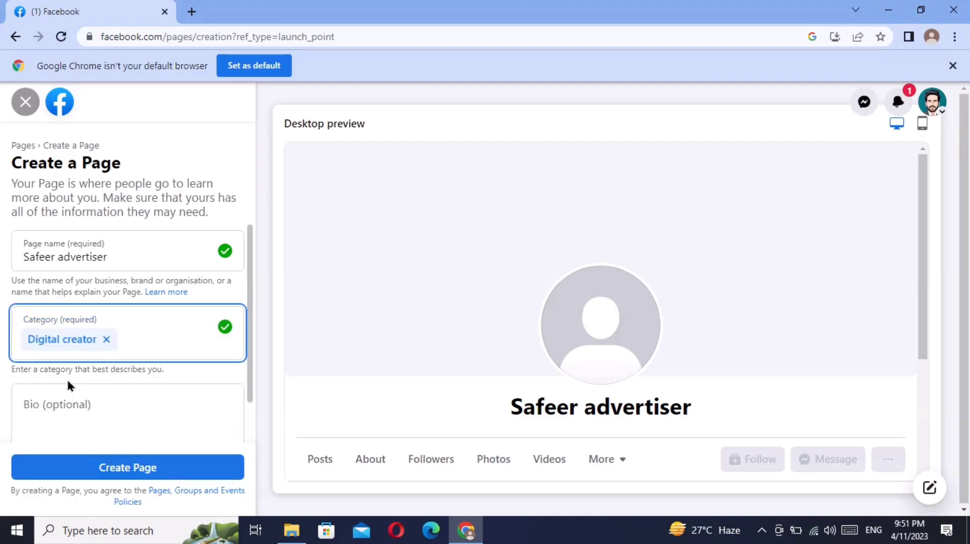
drag(247, 295, 246, 366)
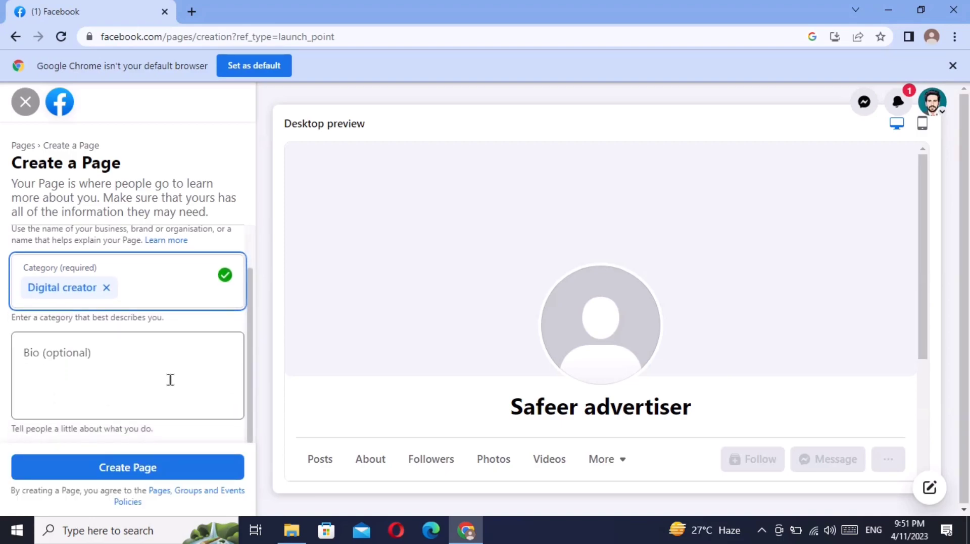
- Write a bio introducing the owner by name as a digital media marketer
click(113, 370)
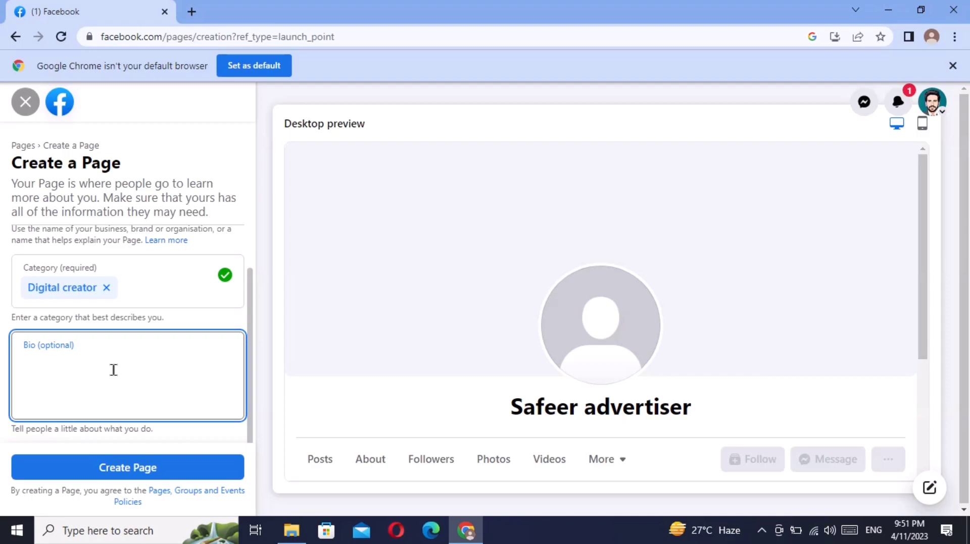
text(M)
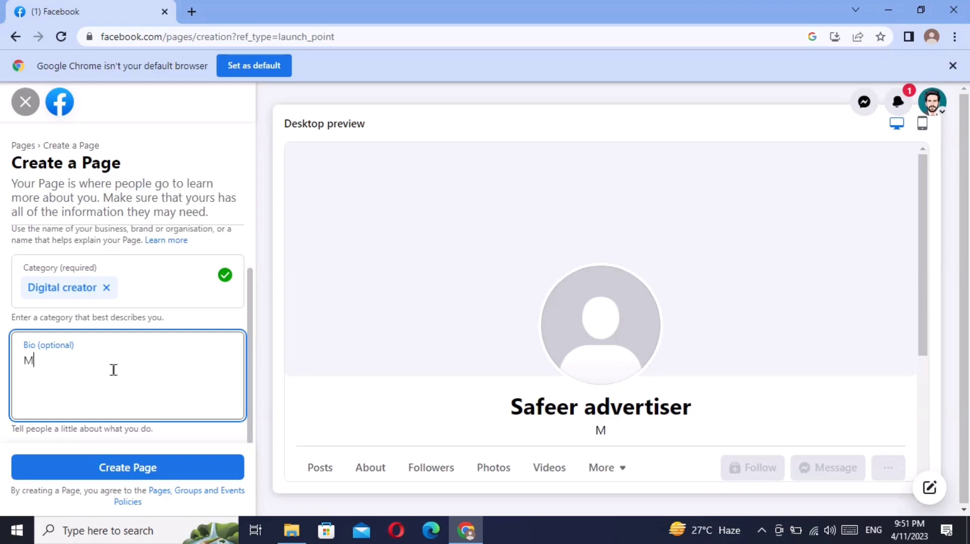
text(y name is )
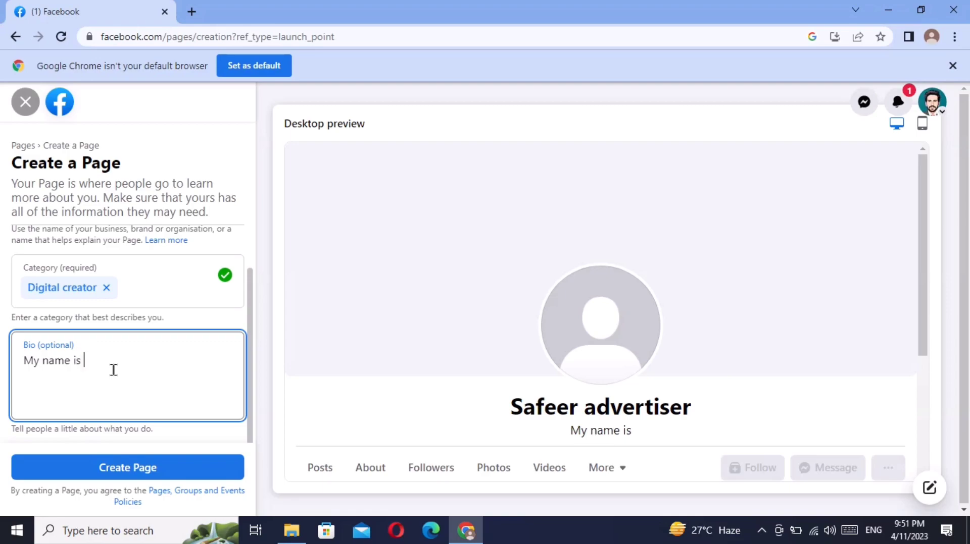
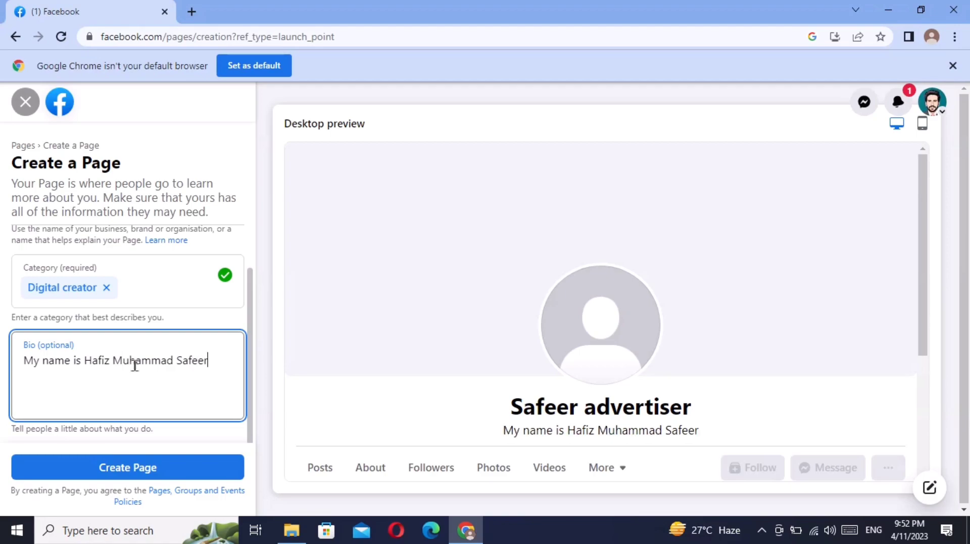
text( an)
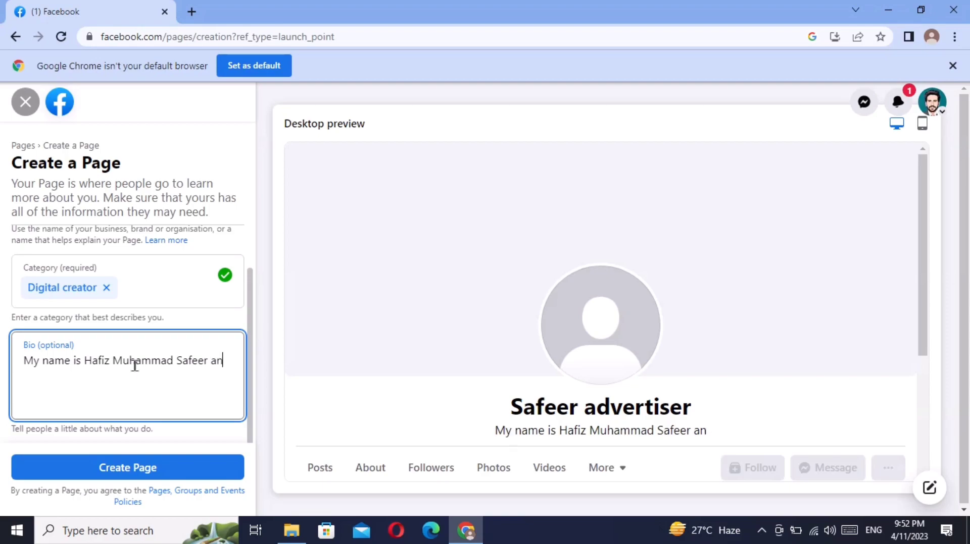
text(d i am a di)
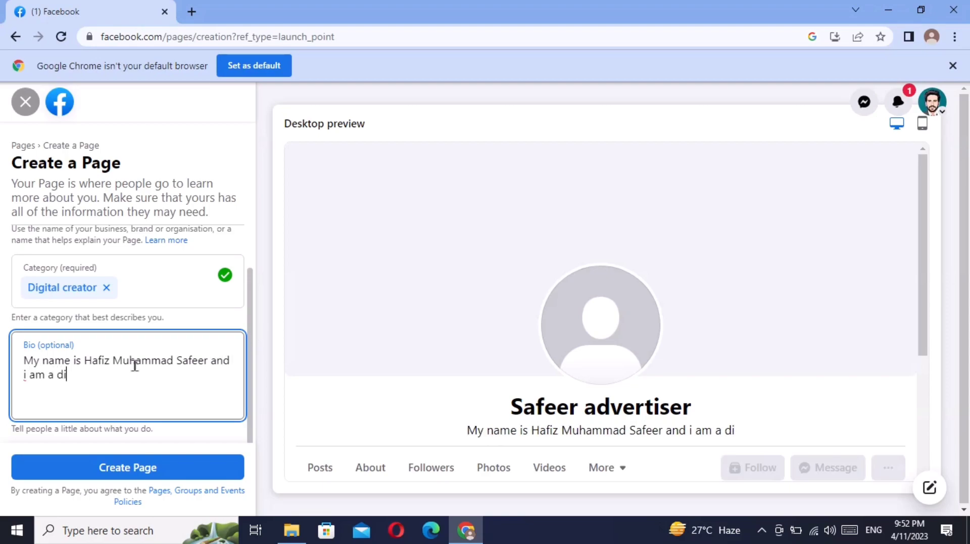
text(gital )
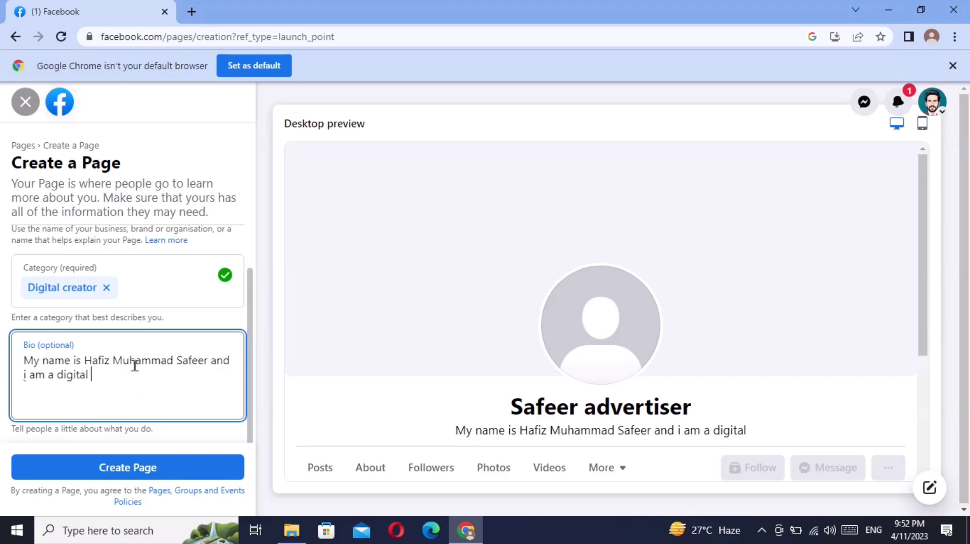
text(media)
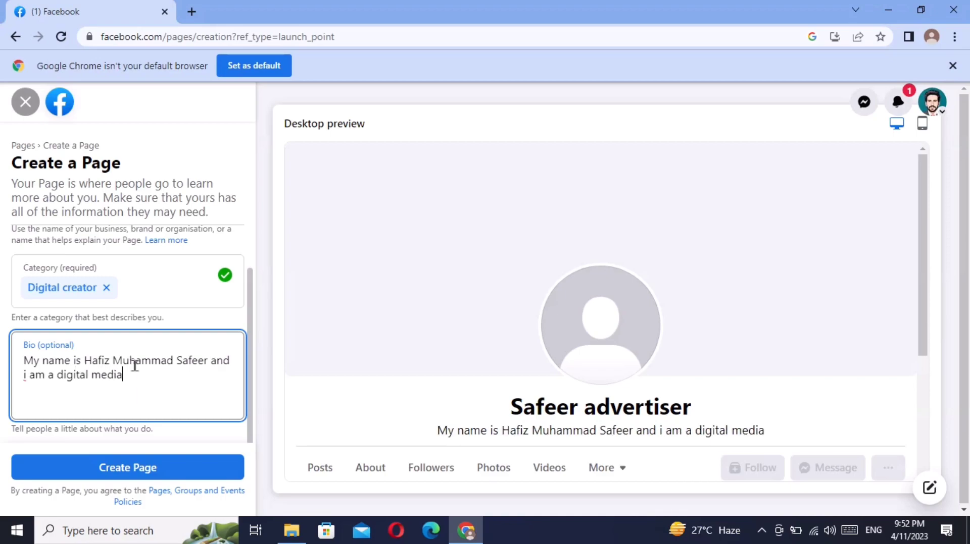
text( marketer)
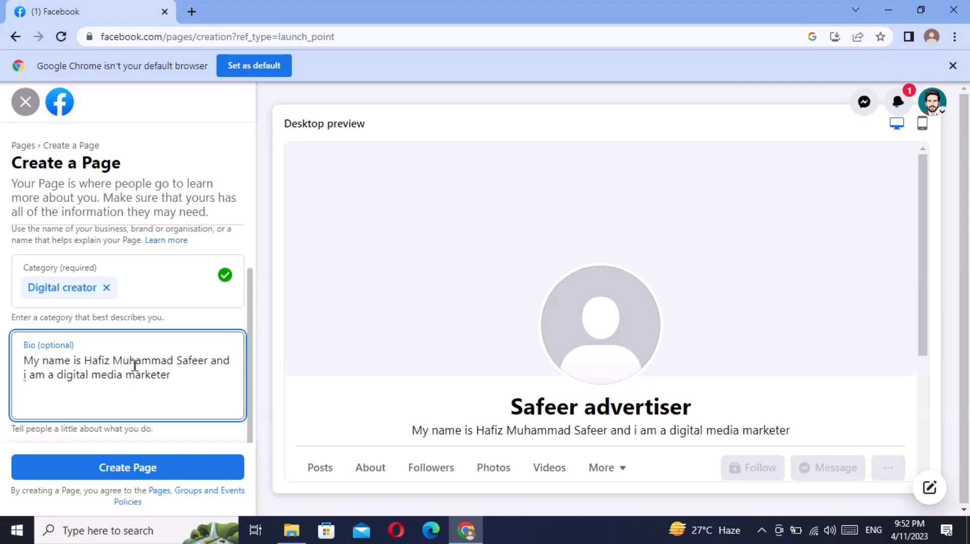
text(...)
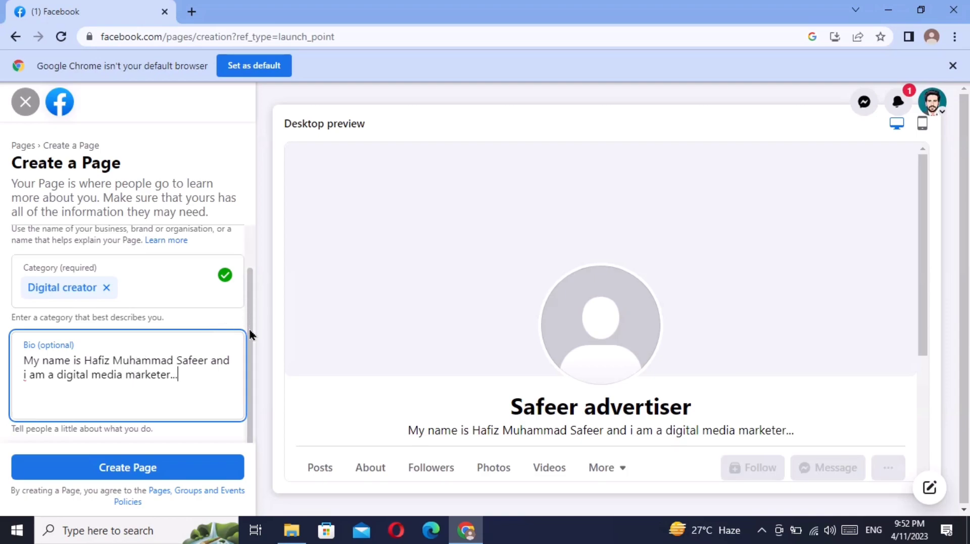
- Create the Page, retrying after the first attempt shows an error
click(154, 467)
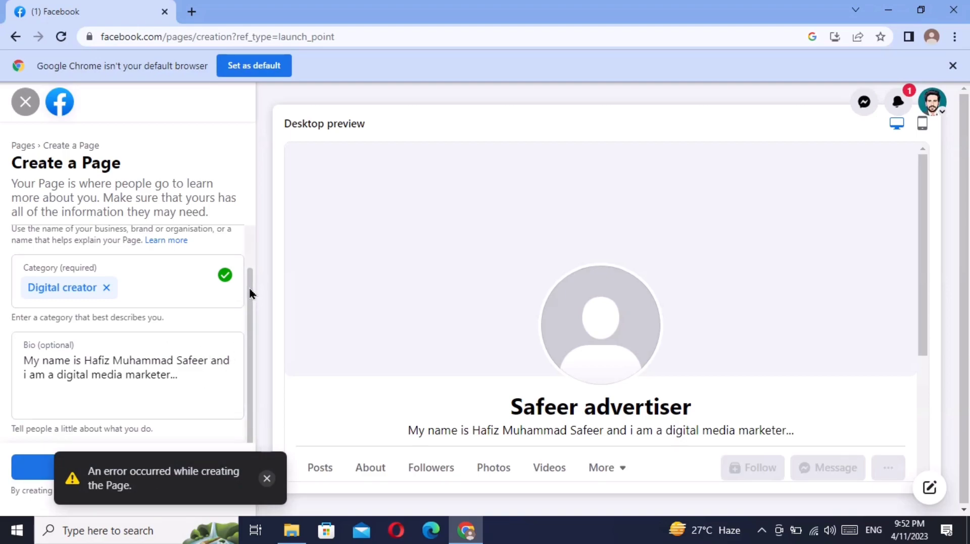
drag(921, 206, 917, 399)
click(204, 466)
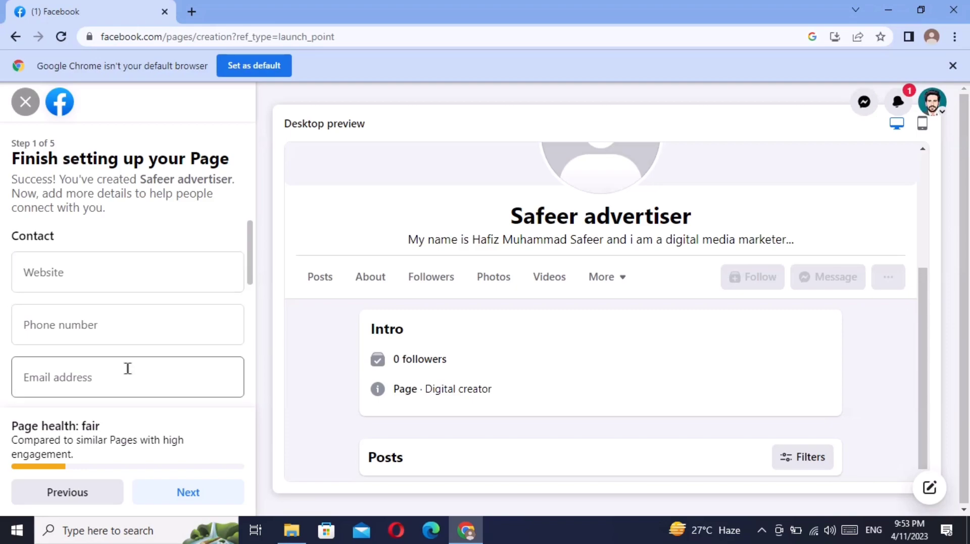
click(130, 327)
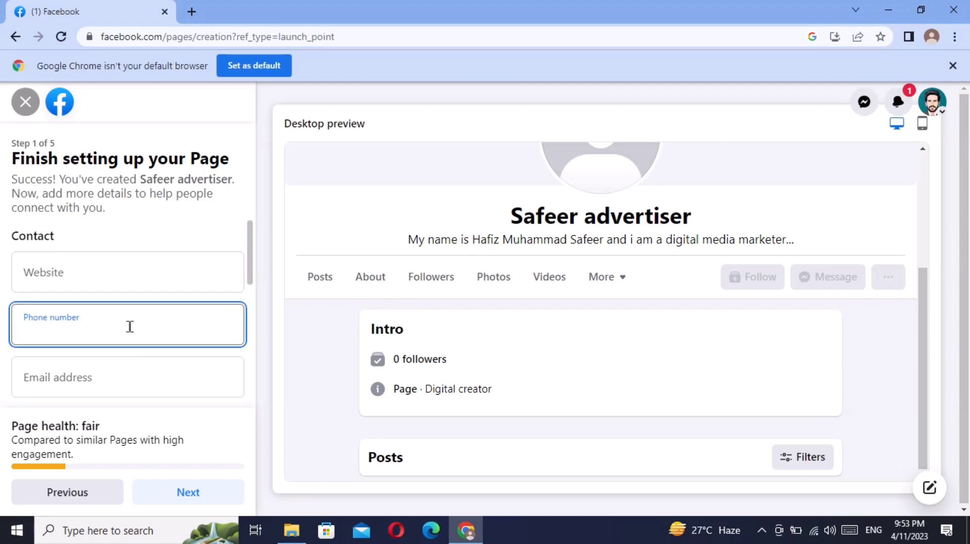
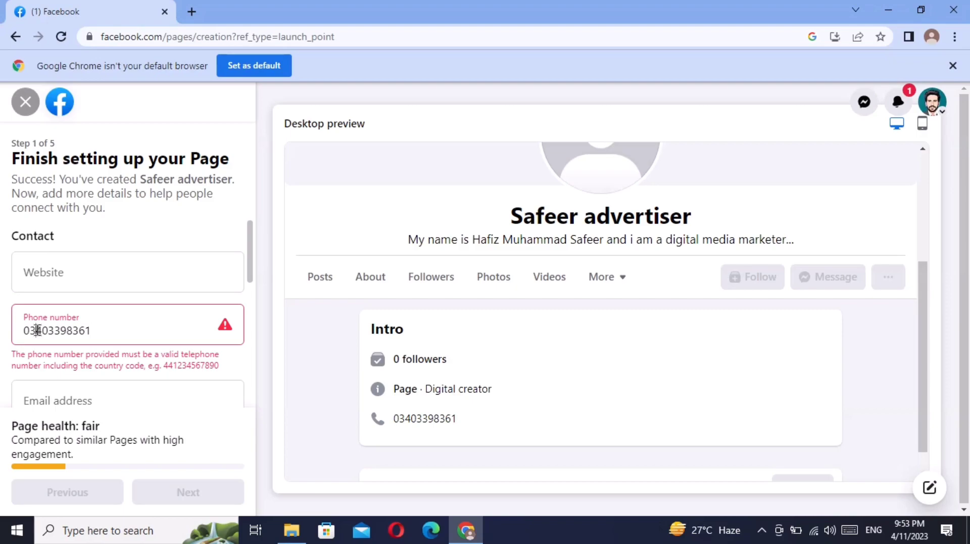
click(28, 332)
key(BackSpace)
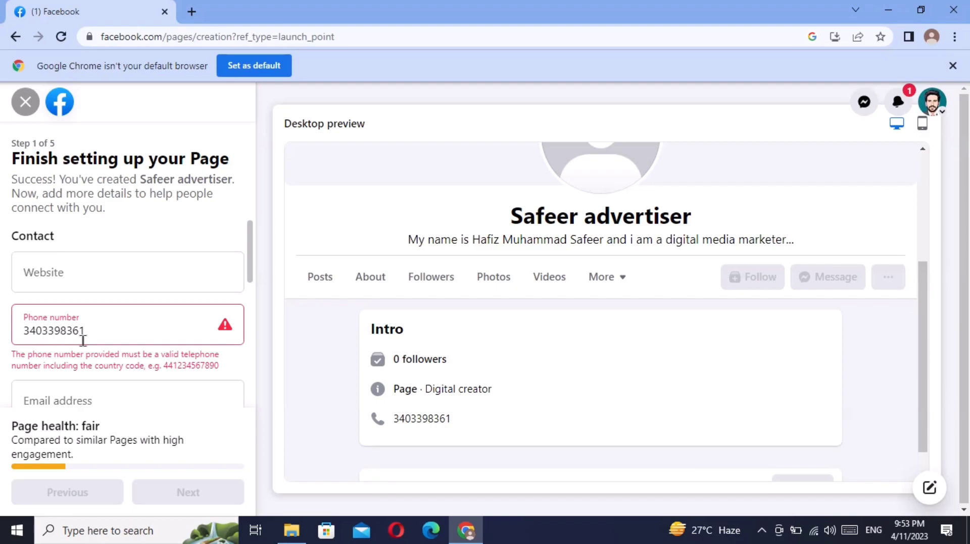
text(+92)
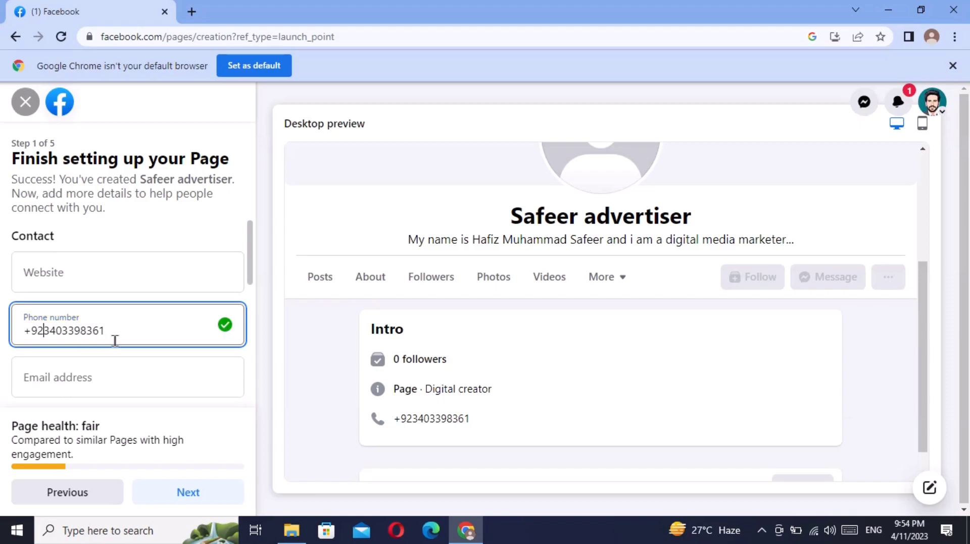
- Add the Page's contact email address
click(85, 377)
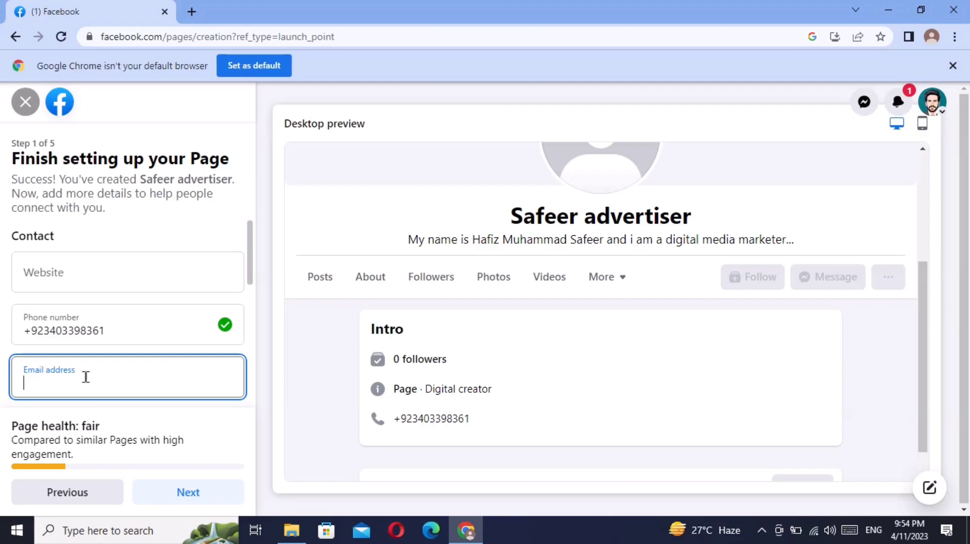
text(D)
key(BackSpace)
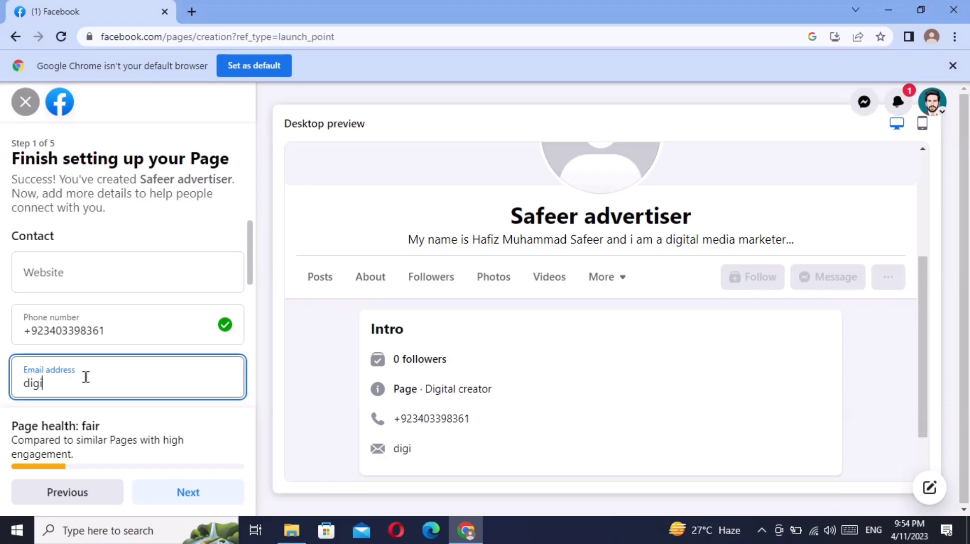
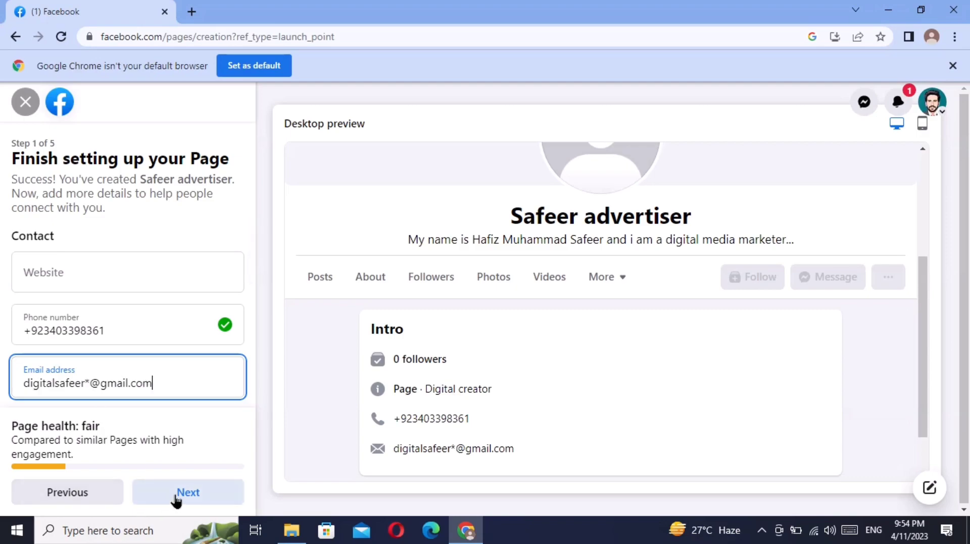
- Upload the portrait photo as the cover and shift it down to show more hair
click(182, 496)
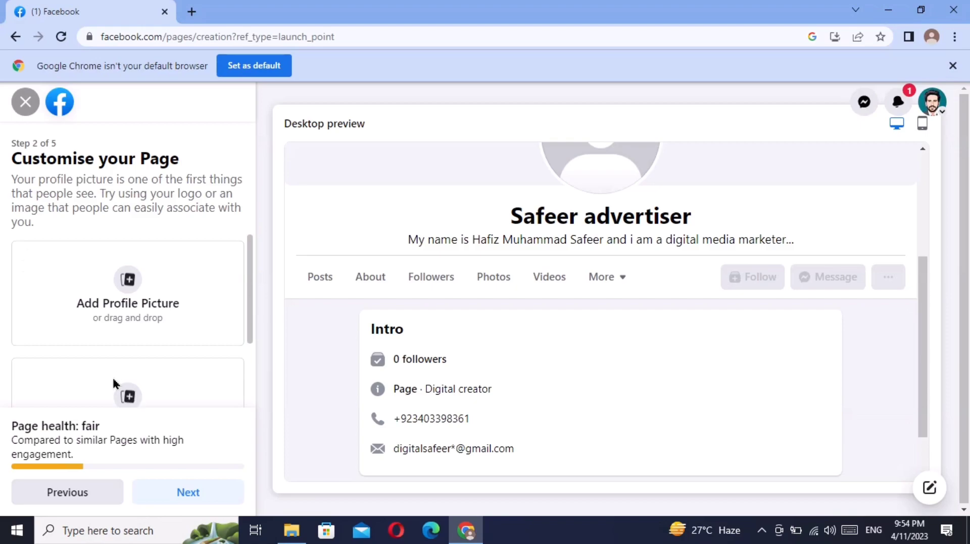
click(127, 399)
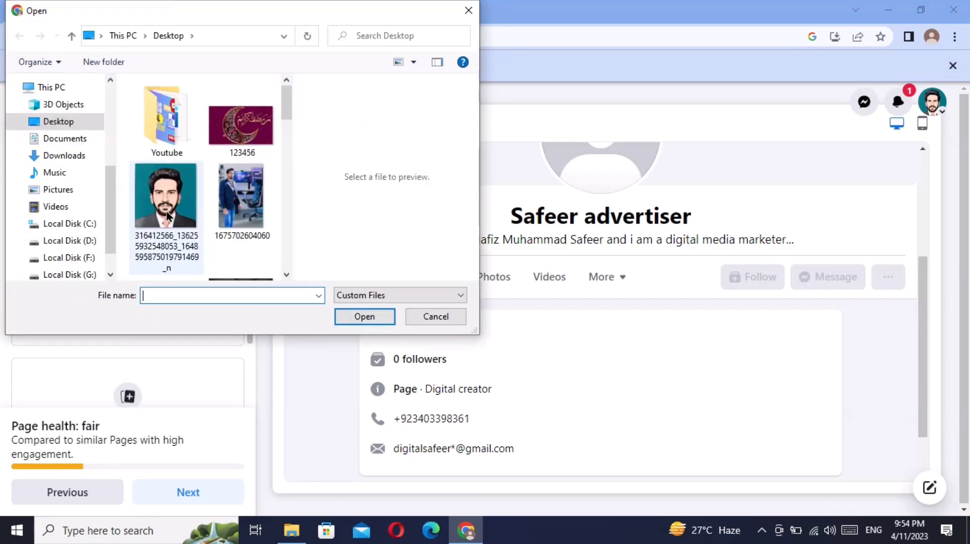
click(167, 216)
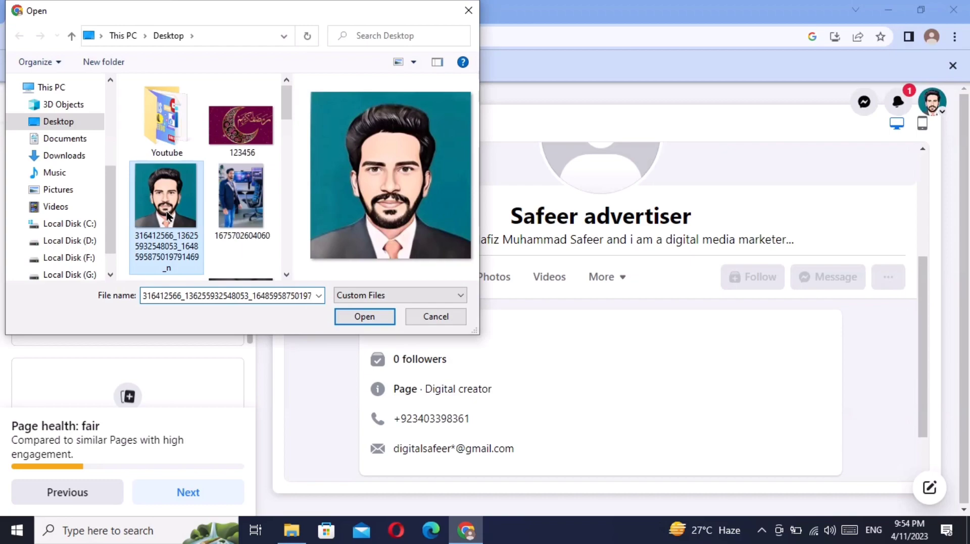
click(364, 316)
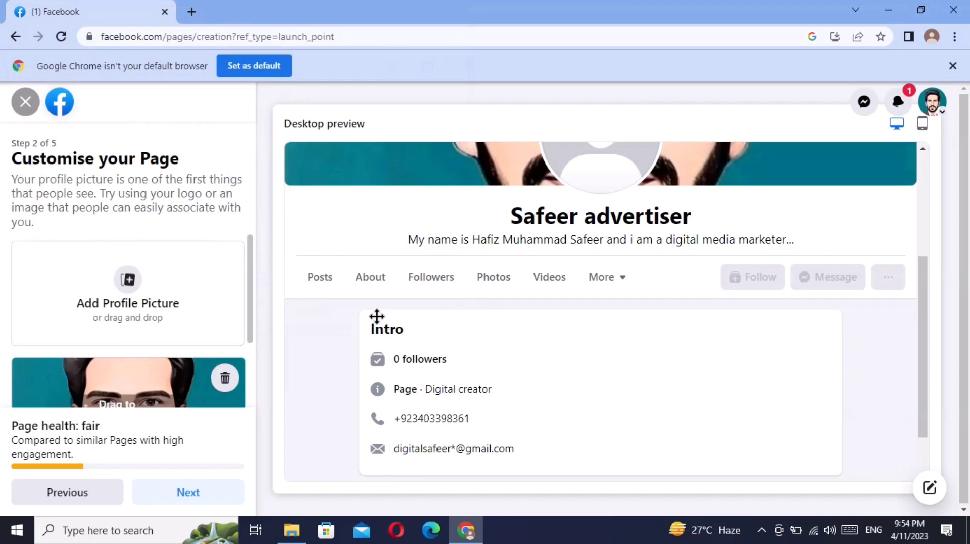
drag(247, 328, 245, 378)
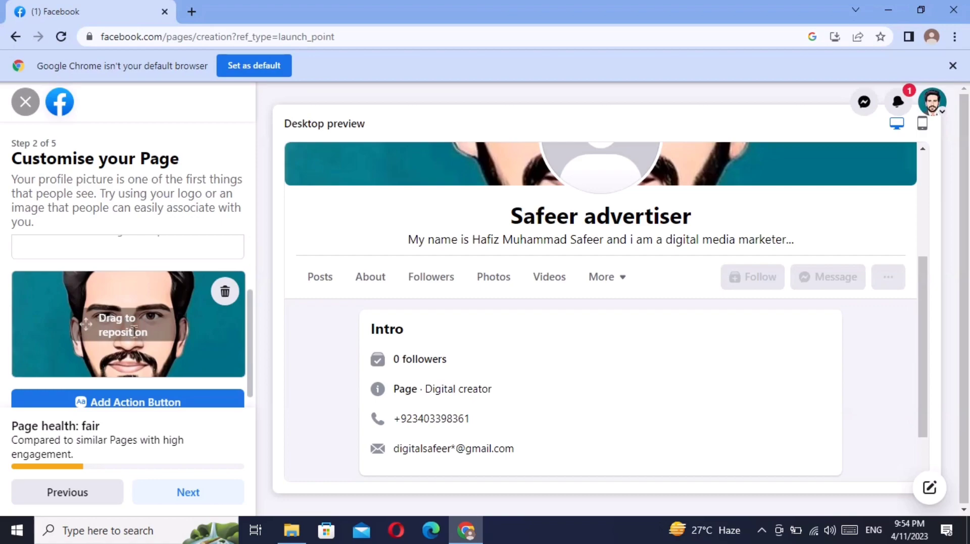
drag(83, 326, 60, 354)
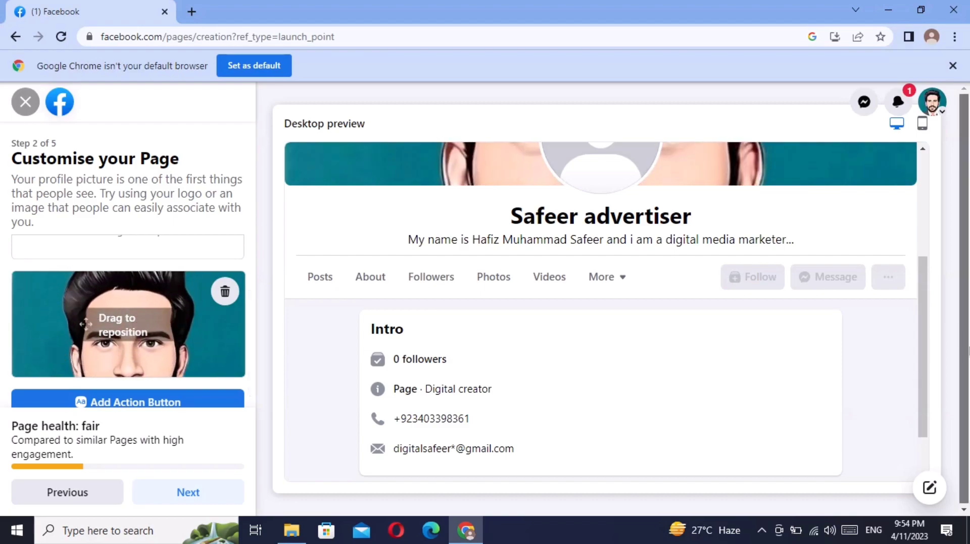
drag(924, 339, 919, 229)
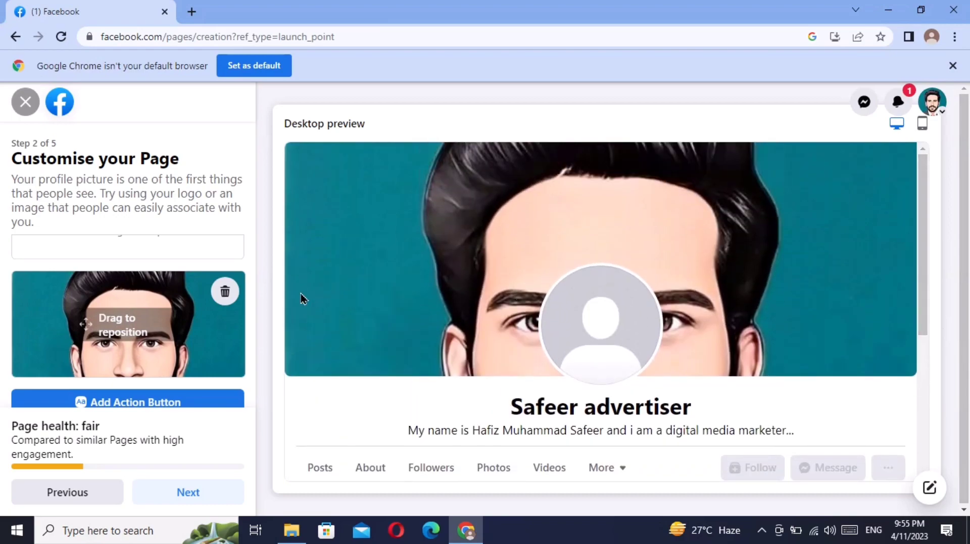
- Delete the portrait cover and upload the png-clipart social media logos image instead
click(224, 292)
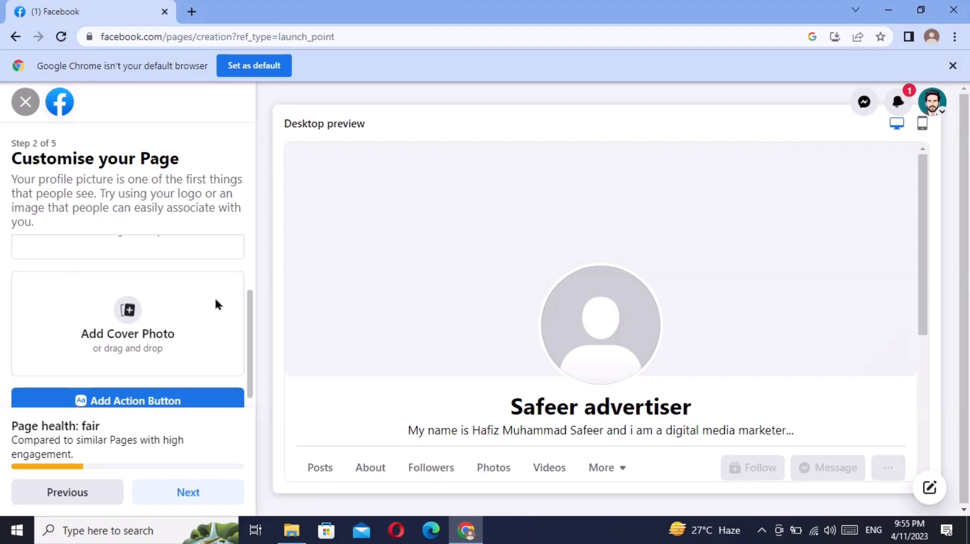
click(124, 316)
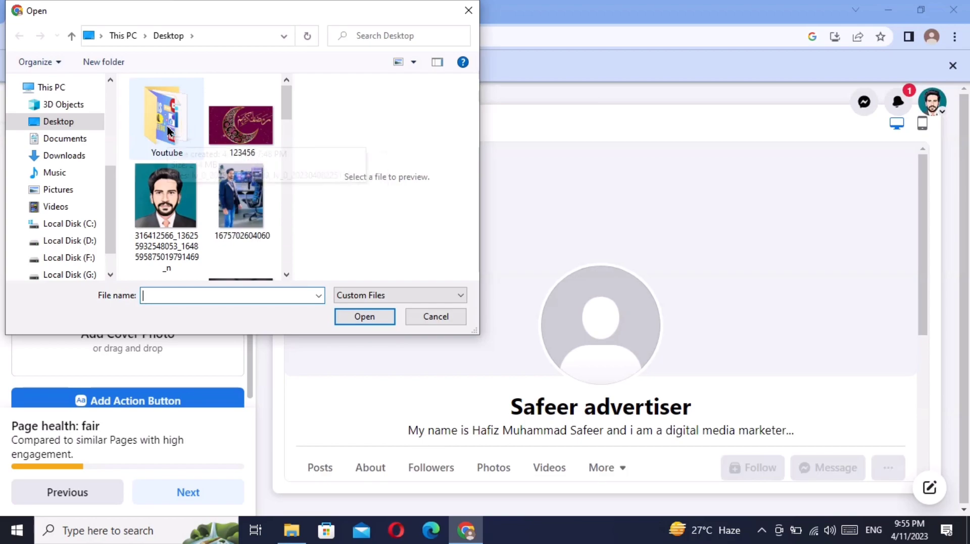
drag(283, 100, 280, 199)
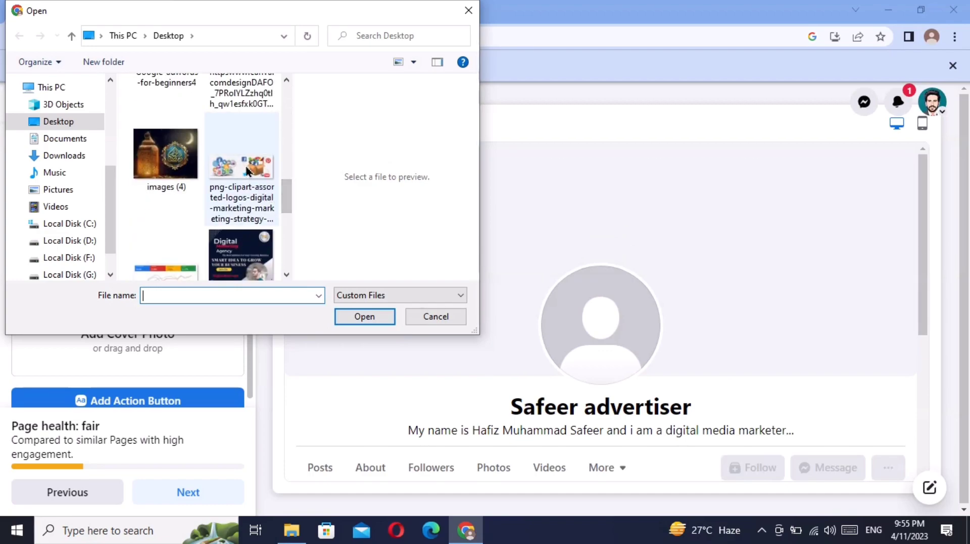
click(270, 191)
click(353, 319)
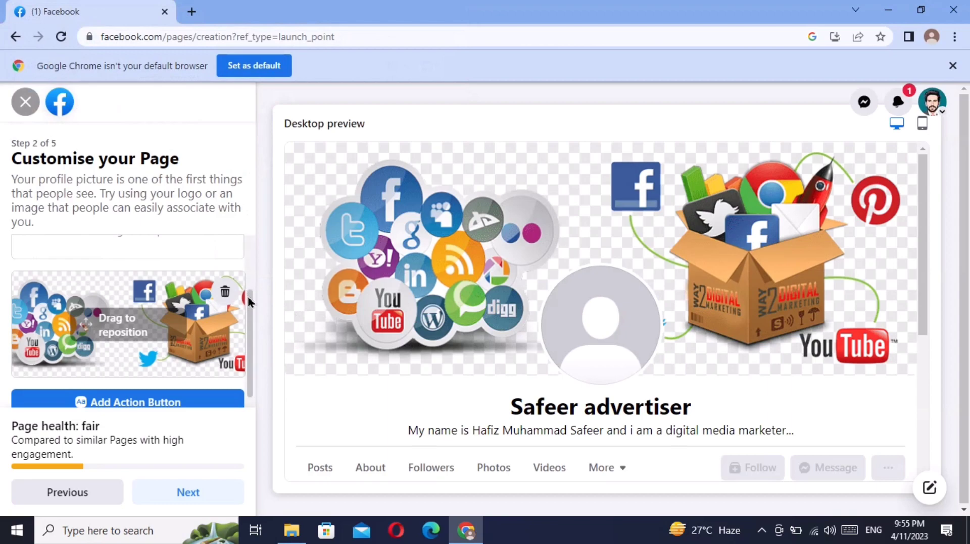
scroll(247, 295, down, 1)
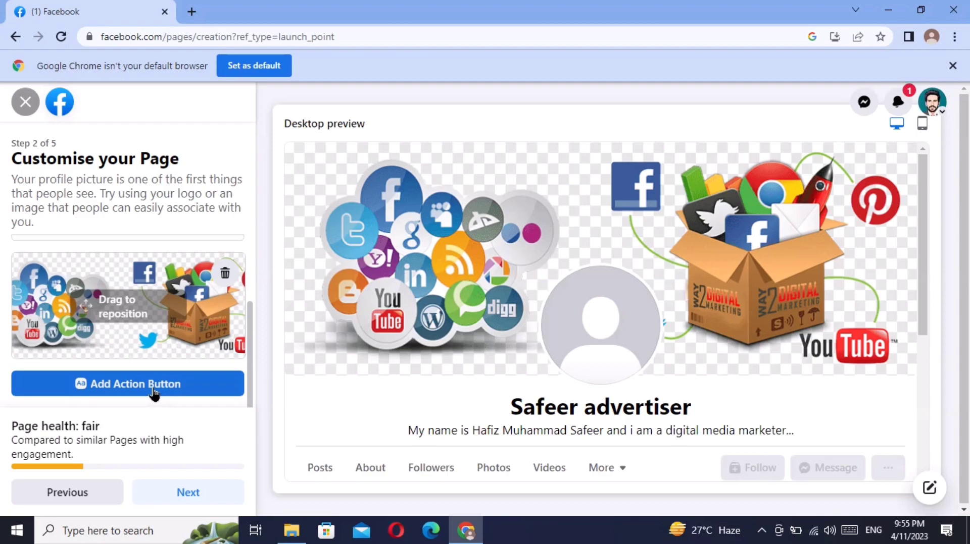
- Add and save a Send message action button that opens Messenger chats
click(153, 392)
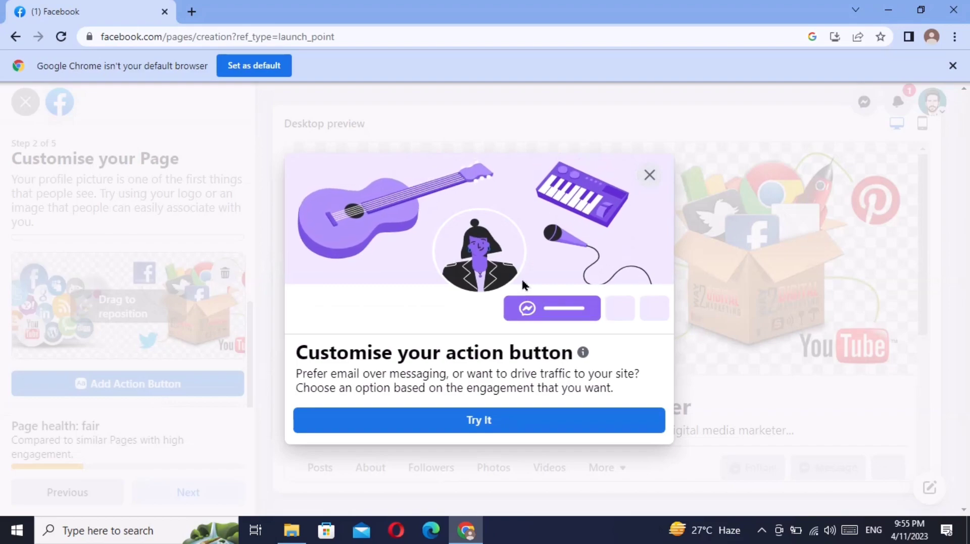
click(491, 422)
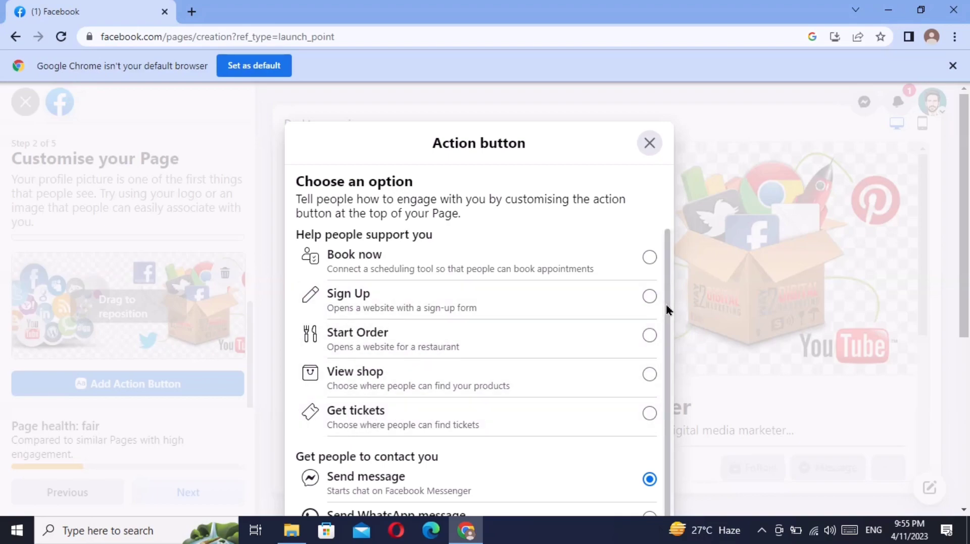
drag(666, 304, 667, 486)
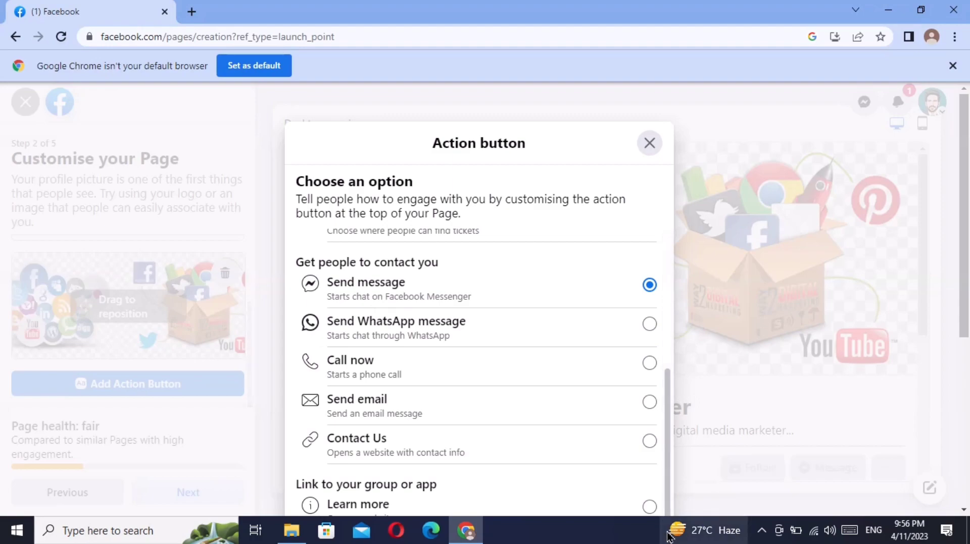
drag(965, 314, 968, 481)
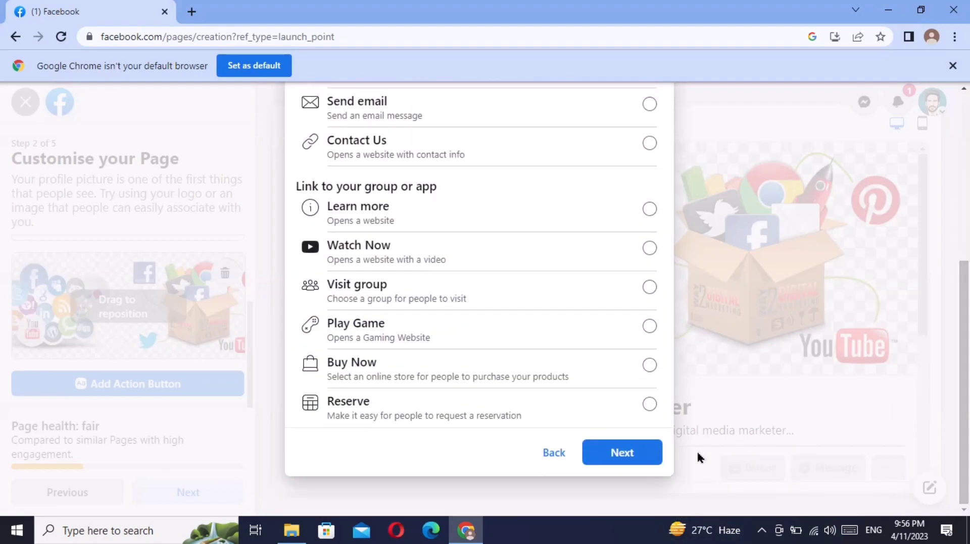
click(625, 453)
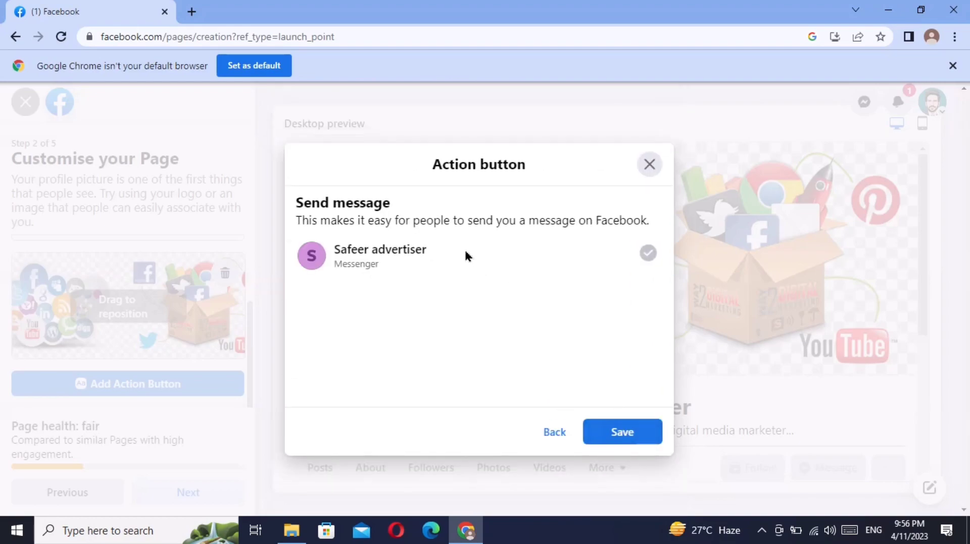
click(639, 439)
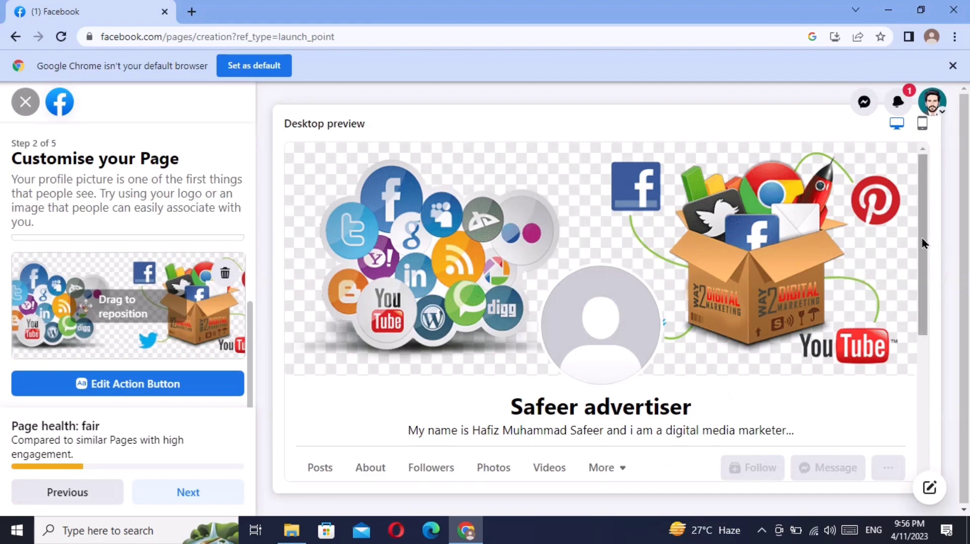
- Advance to Connect WhatsApp and set the phone country code to Pakistan (PK+92)
drag(921, 242, 921, 305)
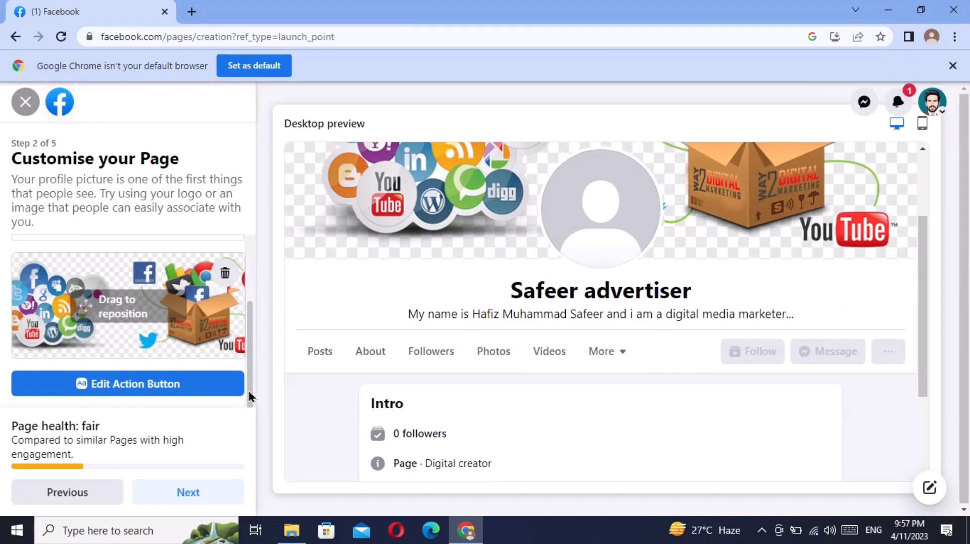
click(189, 493)
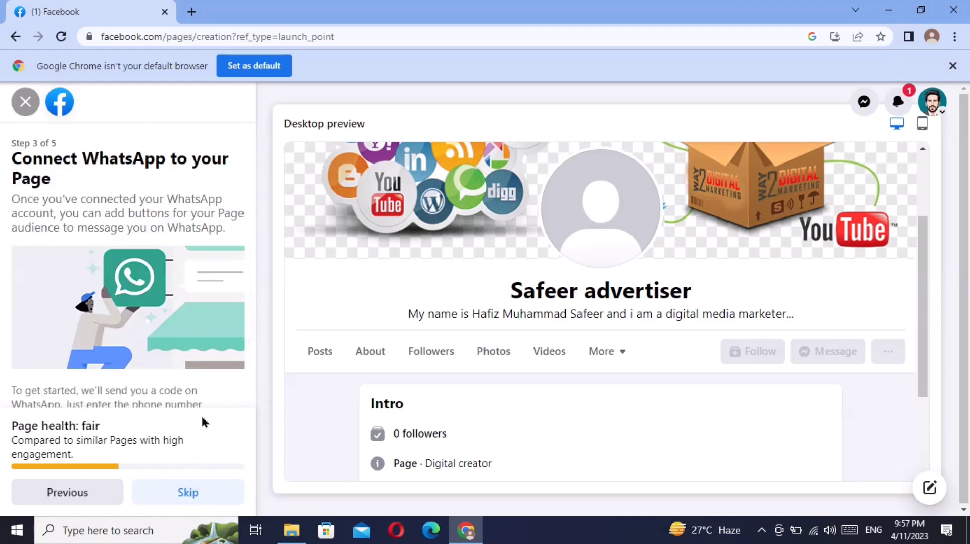
drag(251, 273, 251, 345)
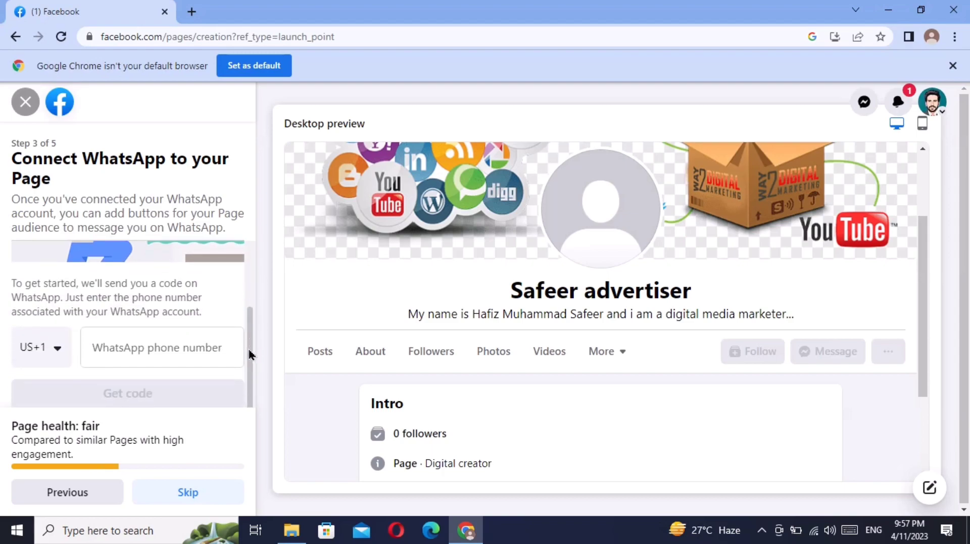
click(54, 352)
text(p)
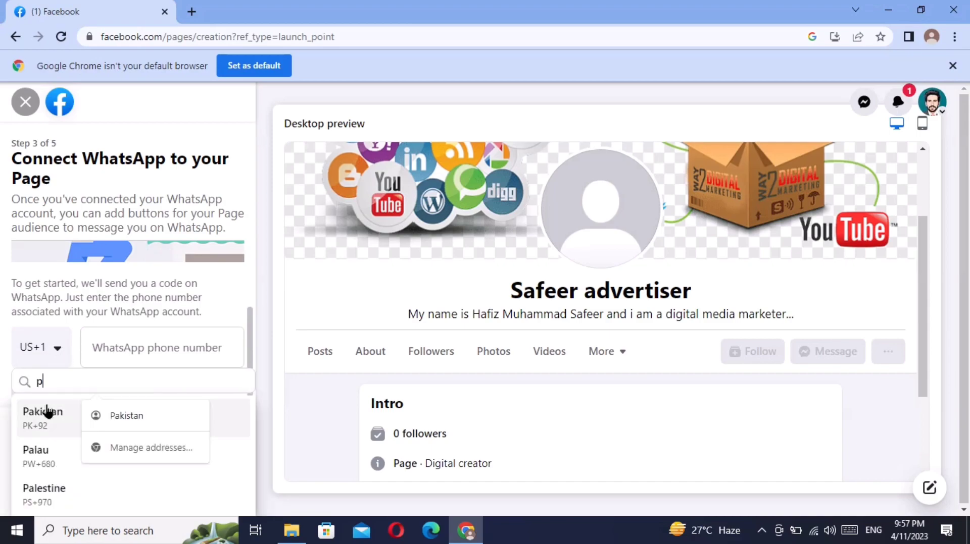
click(41, 424)
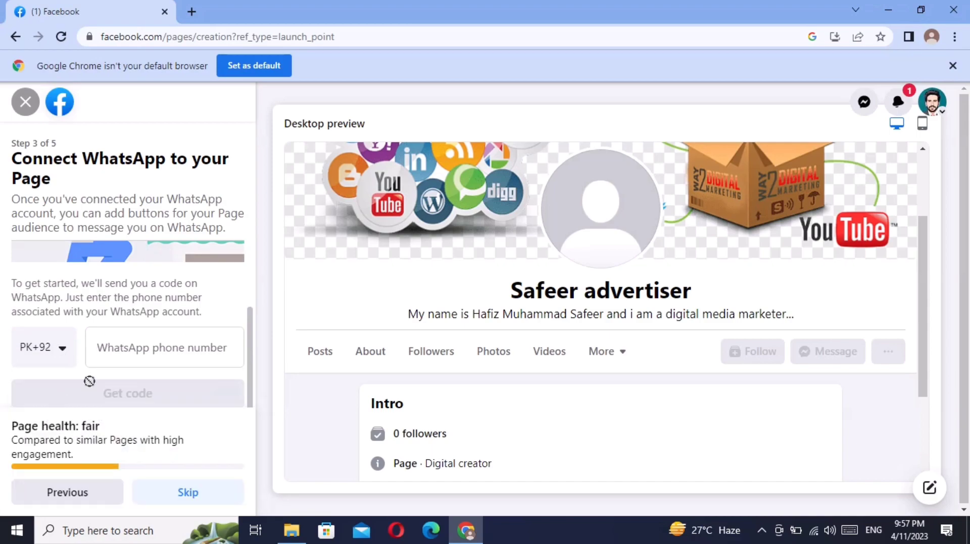
- Type the WhatsApp phone number, then erase most of it again
click(136, 344)
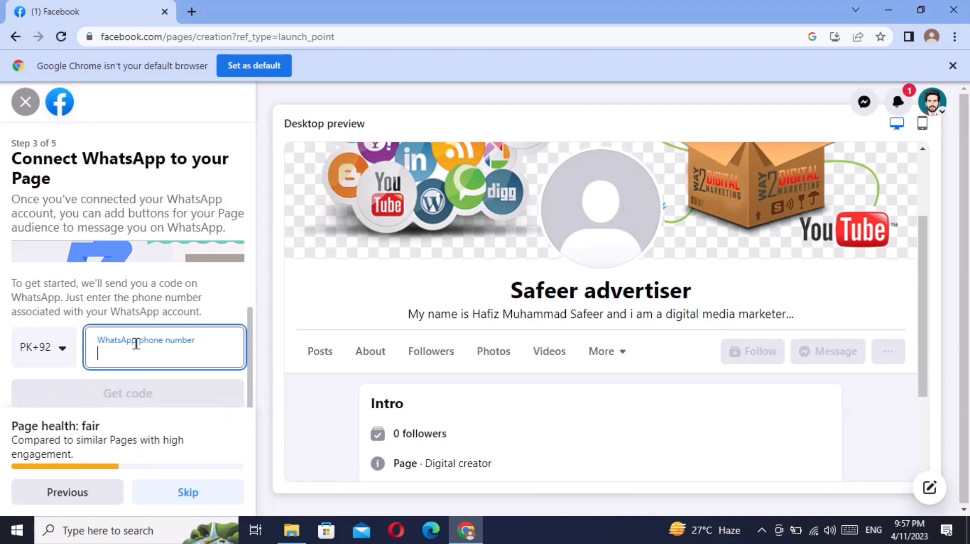
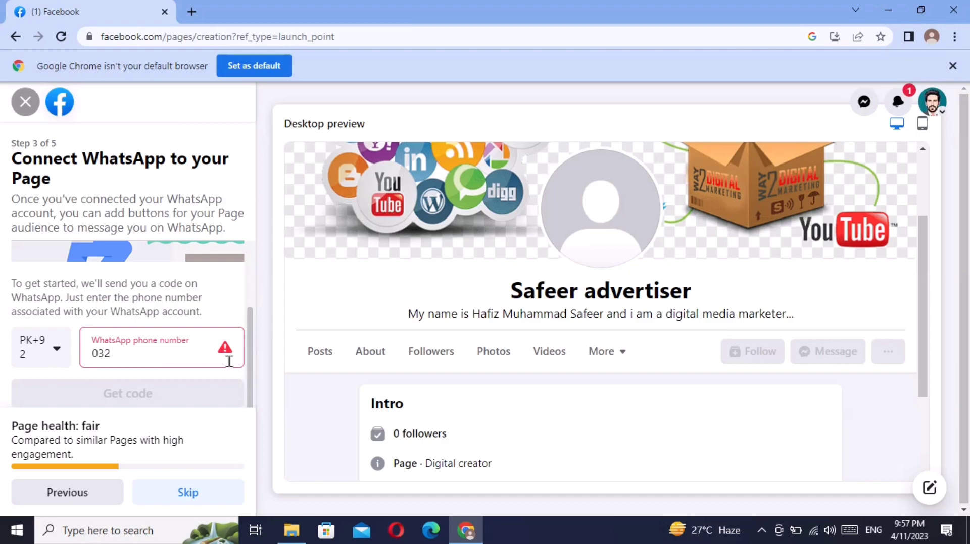
- Skip the WhatsApp connection and move past Build your Page audience to step 5
click(187, 494)
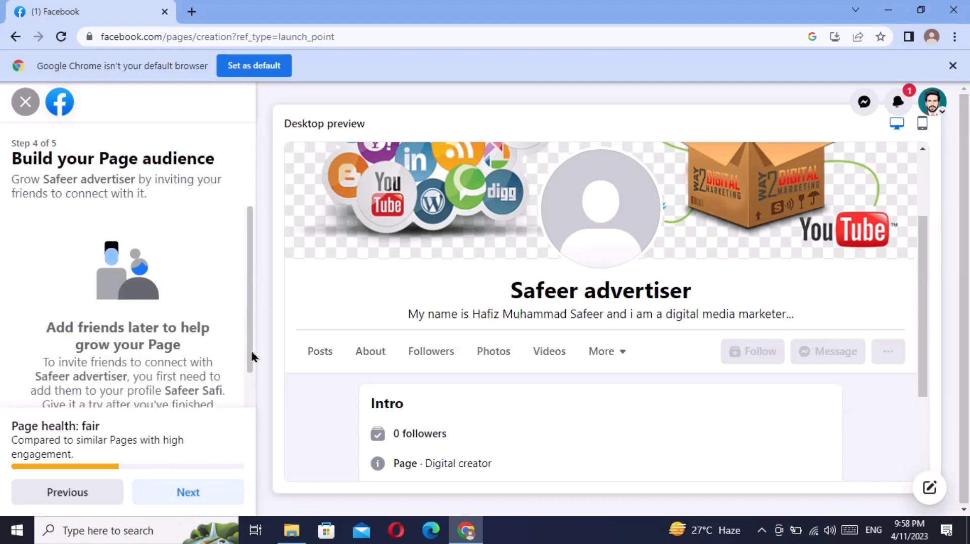
drag(251, 357, 251, 427)
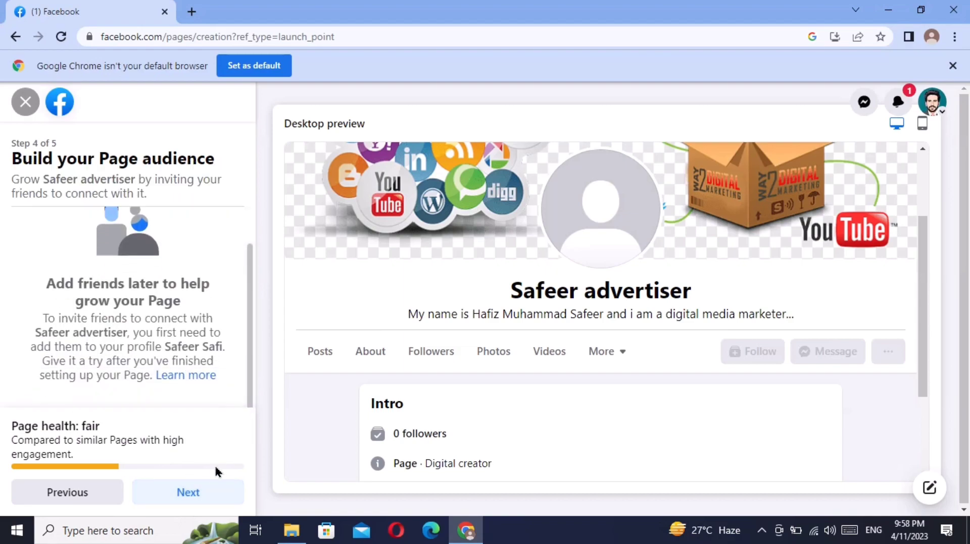
click(185, 497)
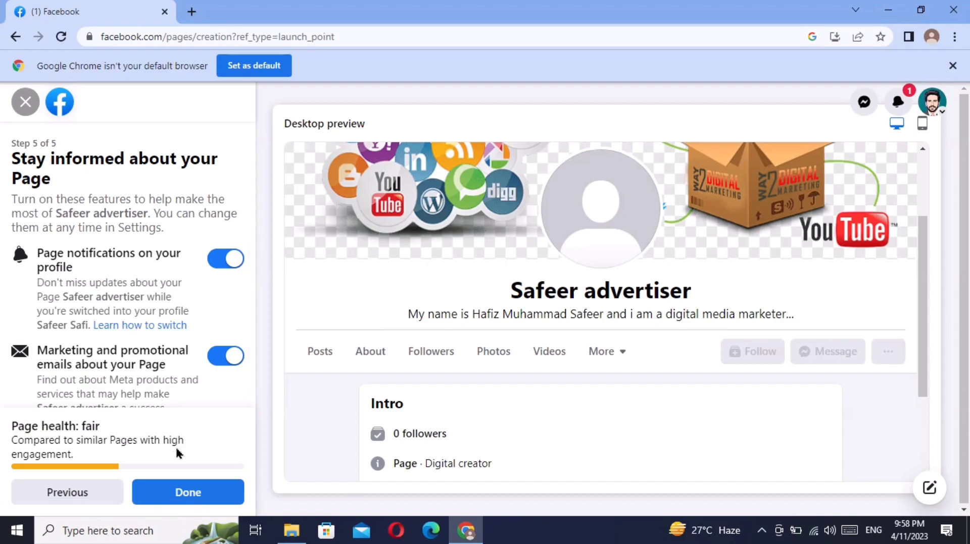
- Choose Done on the Stay informed step so the Safeer advertiser Page opens
click(187, 488)
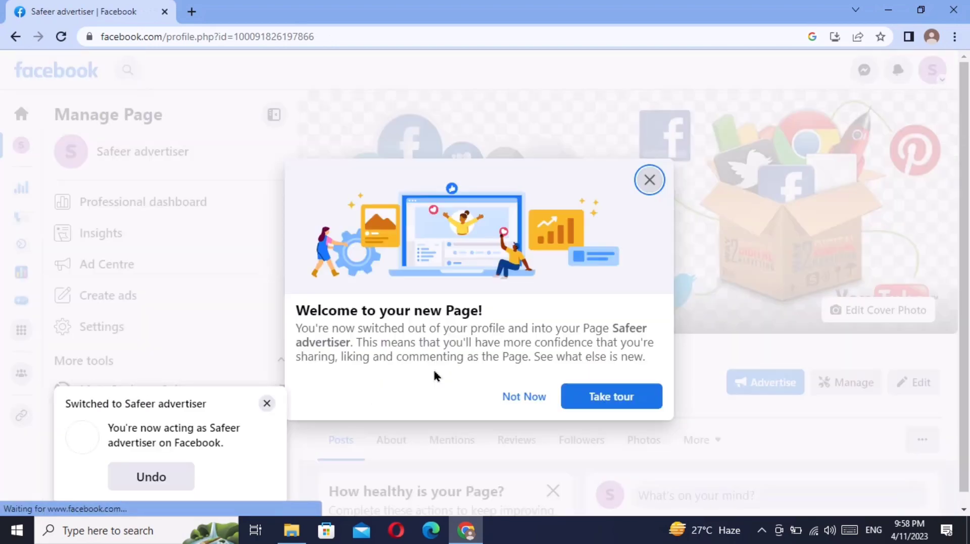
- Go through all tips of the new Page tour and end it with Done
click(609, 399)
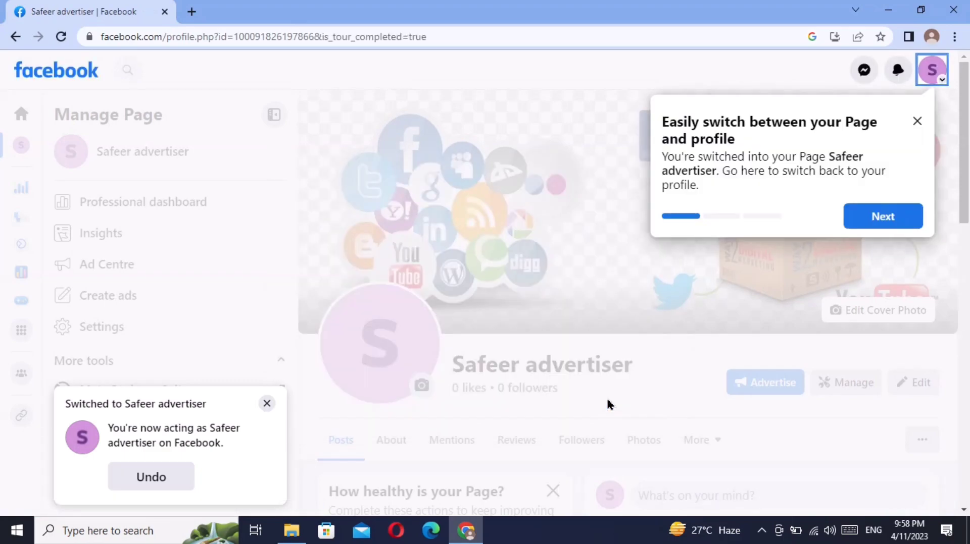
click(870, 216)
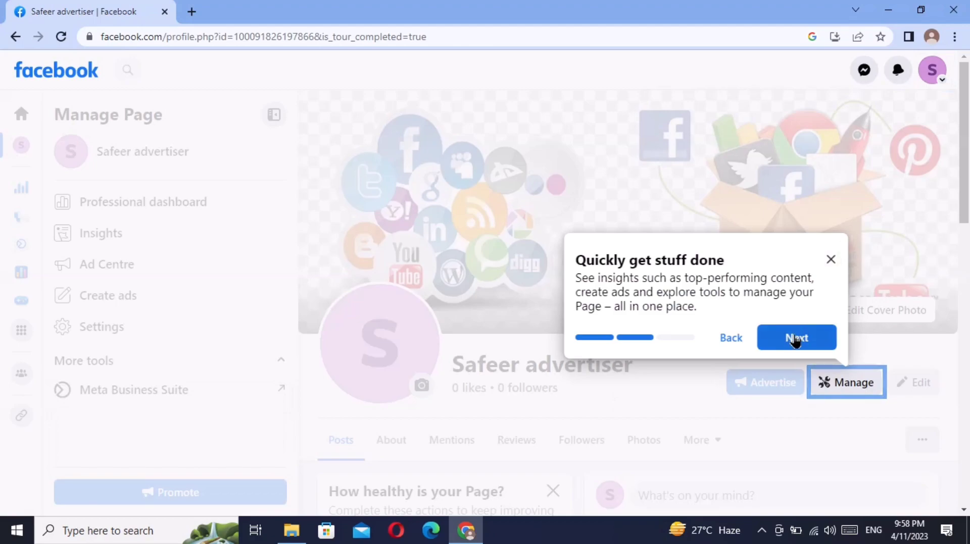
click(795, 340)
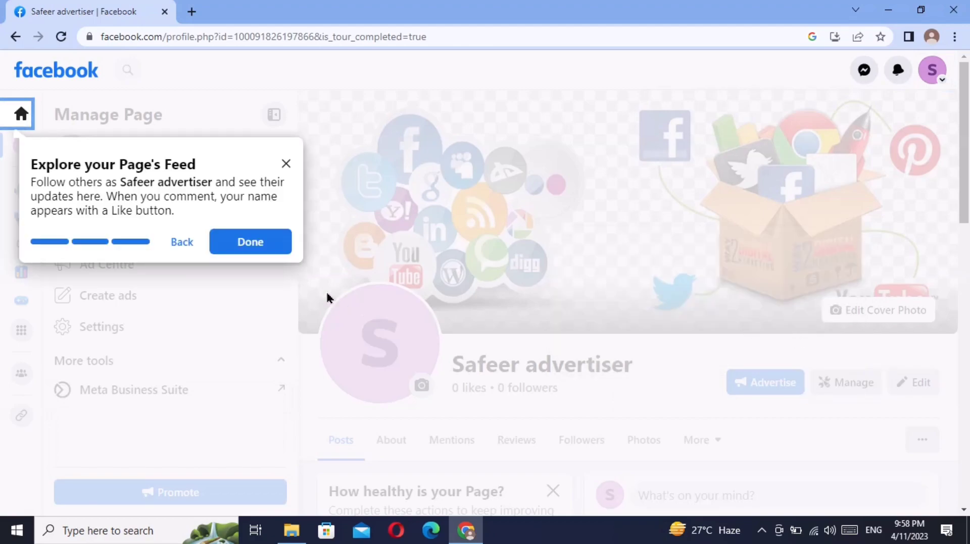
click(268, 246)
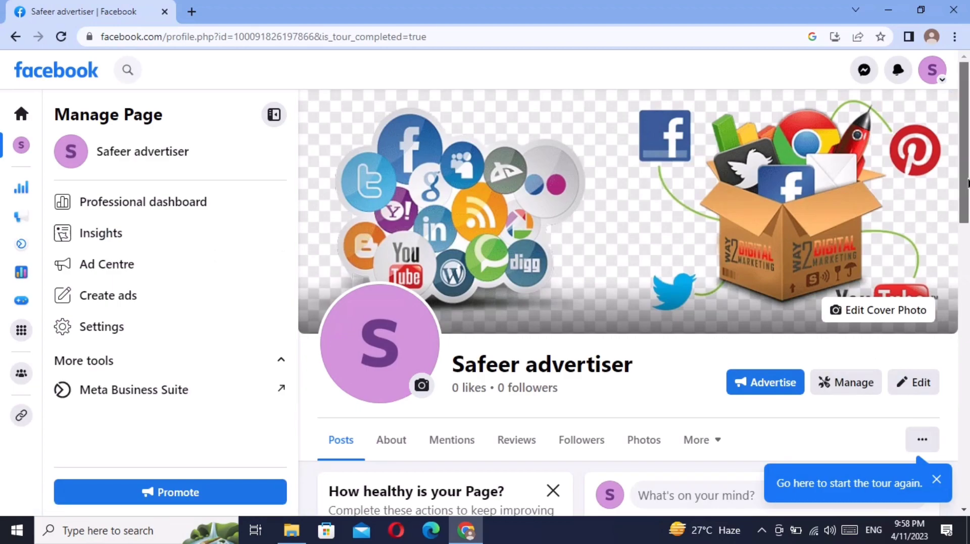
- Scroll down the Page profile and open its '...' extra options menu
scroll(966, 205, down, 1)
drag(966, 205, 966, 282)
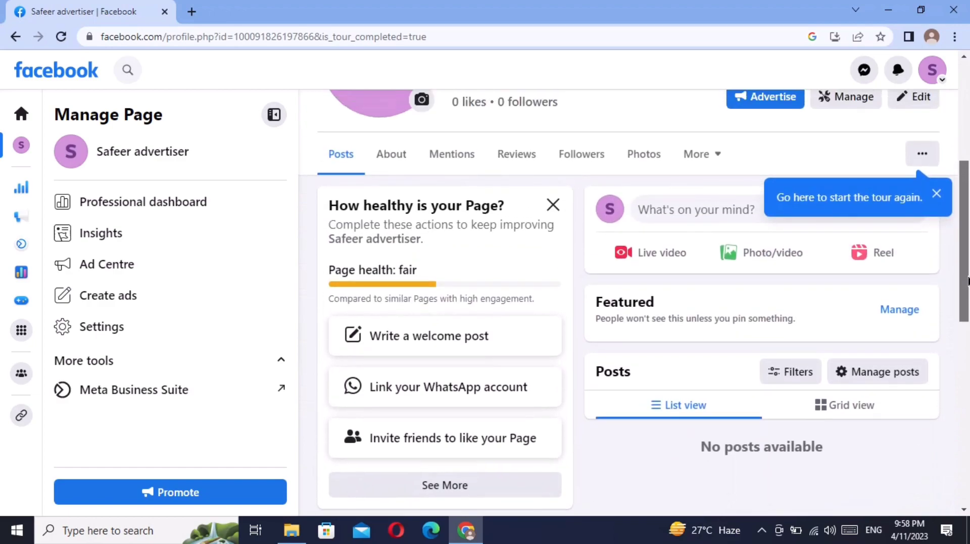
click(922, 158)
- Close the options menu and open the checklist to Add Profile Picture, 6 of 13 done
click(922, 157)
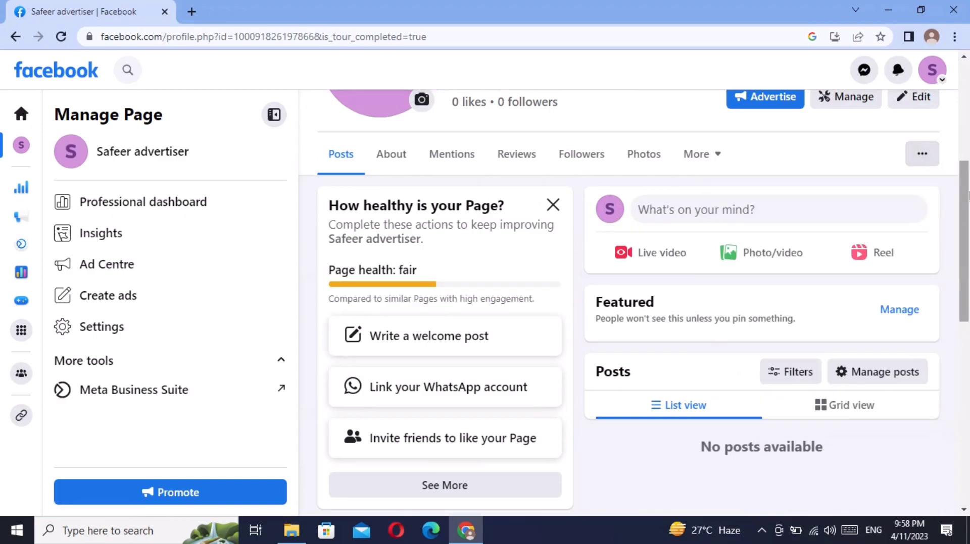
drag(968, 200, 968, 211)
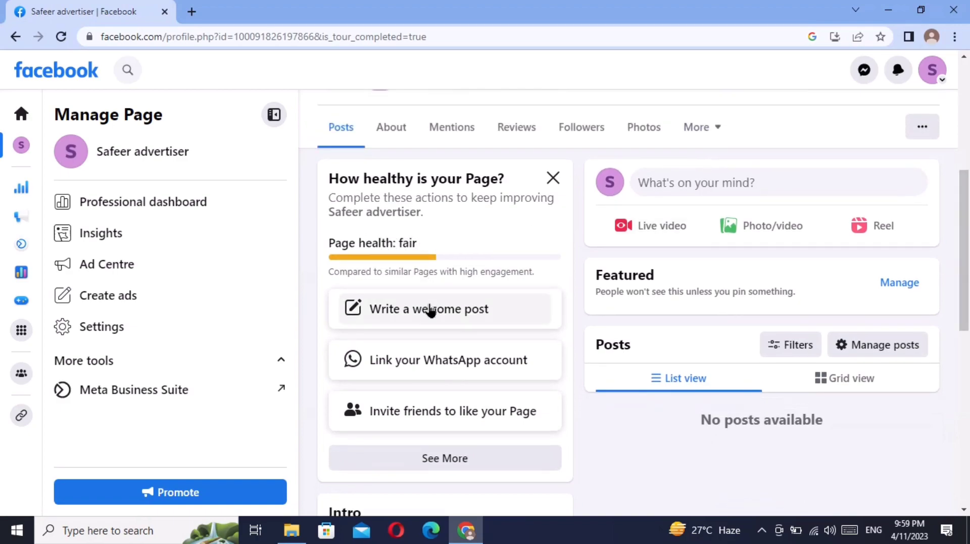
click(431, 460)
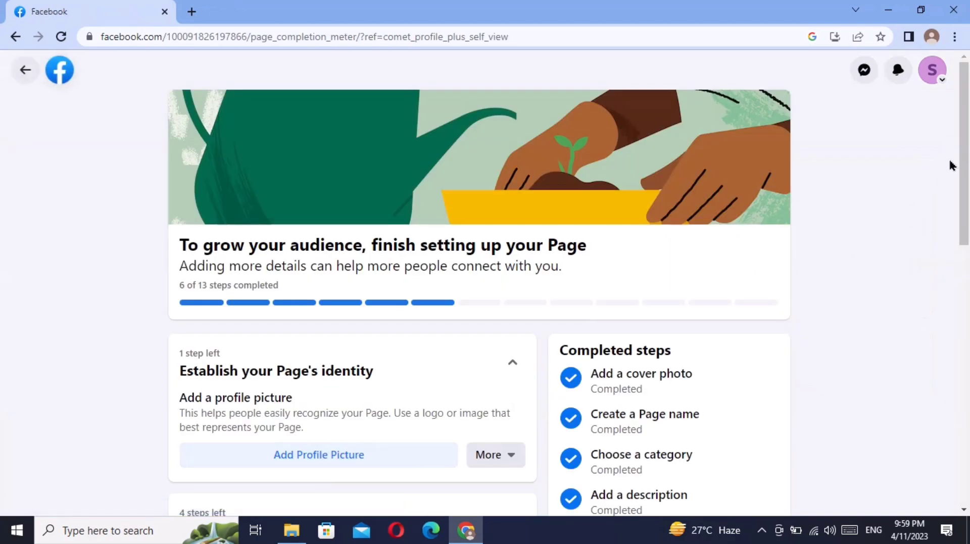
drag(962, 166, 960, 209)
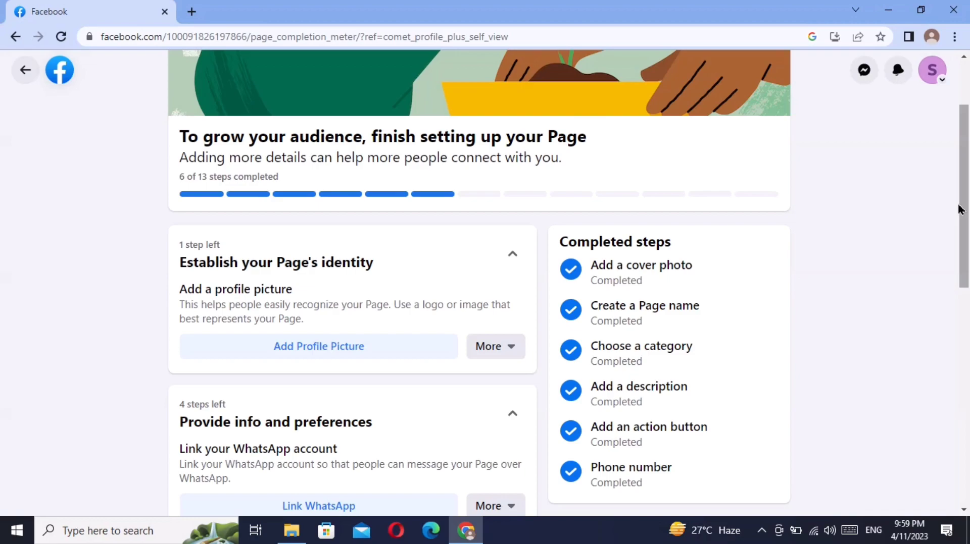
drag(966, 210, 956, 243)
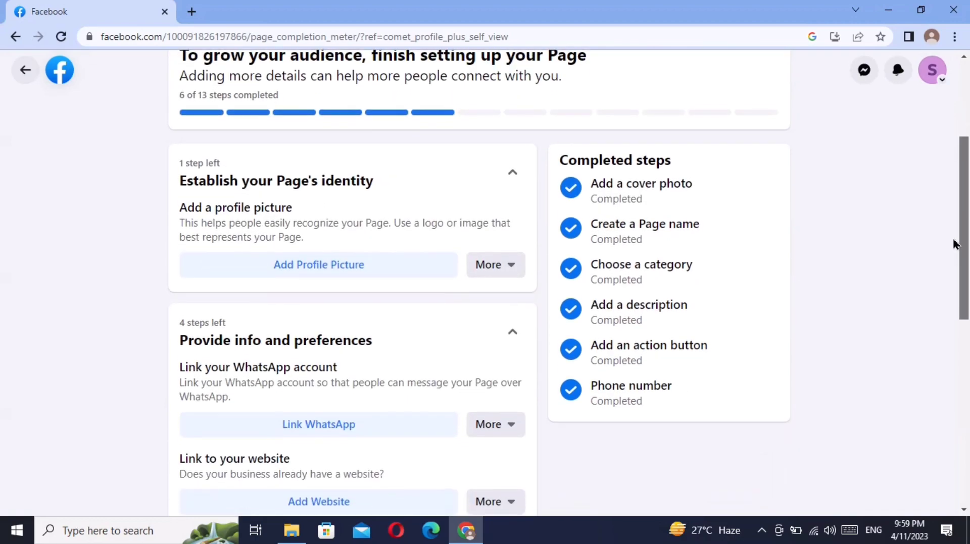
click(353, 261)
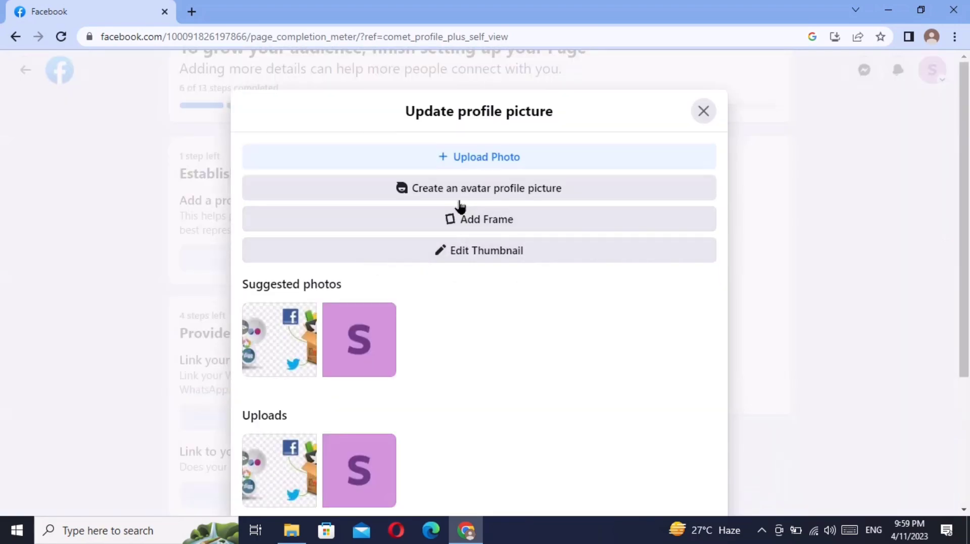
click(465, 160)
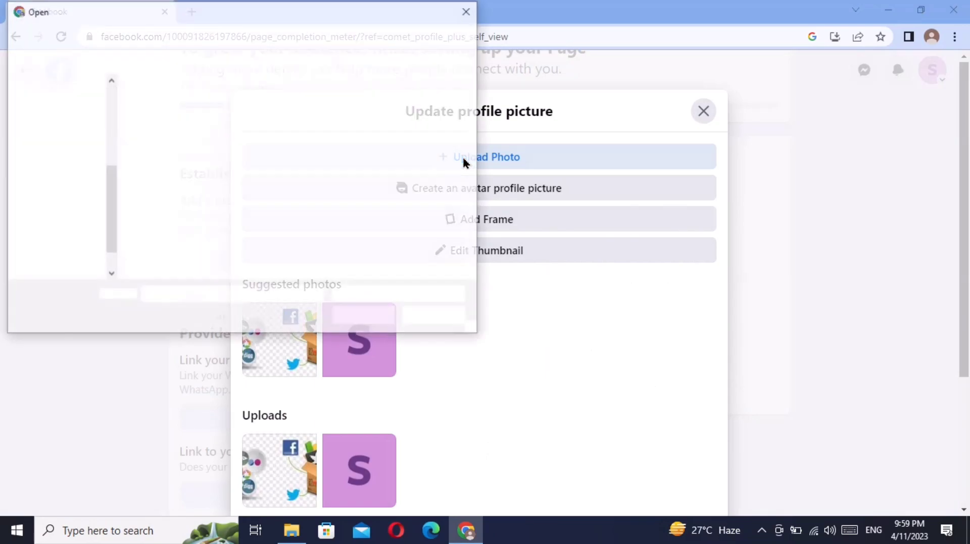
click(160, 200)
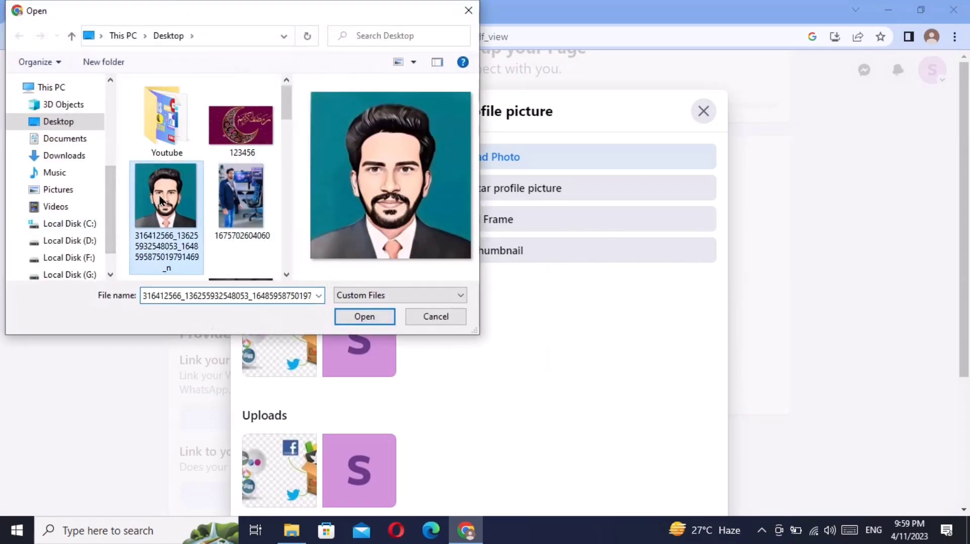
click(350, 314)
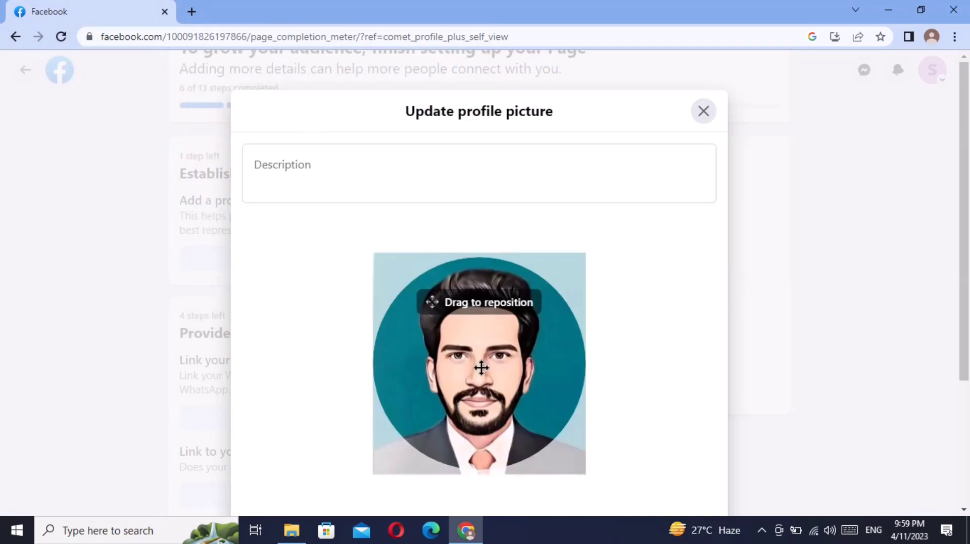
- Nudge the portrait down in the crop circle and save it as the profile picture
drag(480, 374, 479, 385)
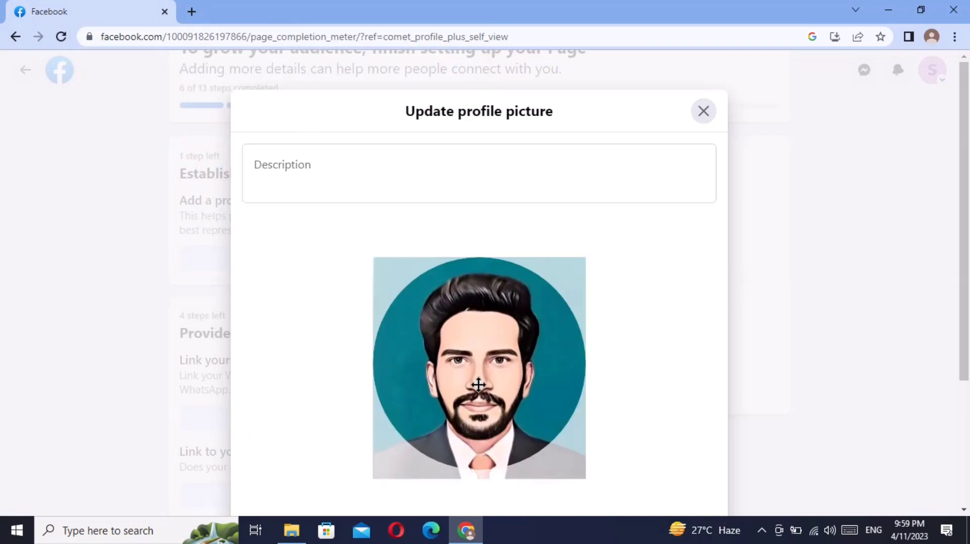
click(313, 176)
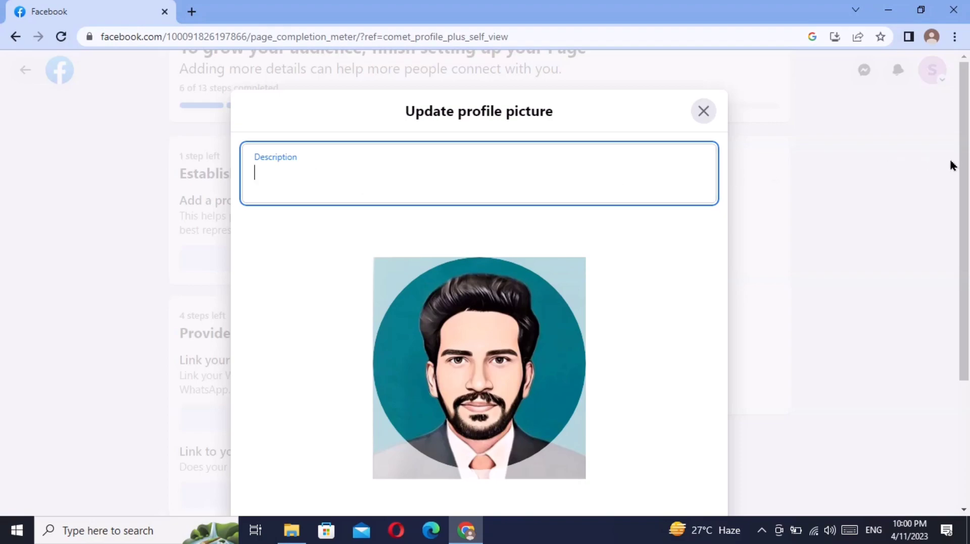
drag(965, 162, 967, 275)
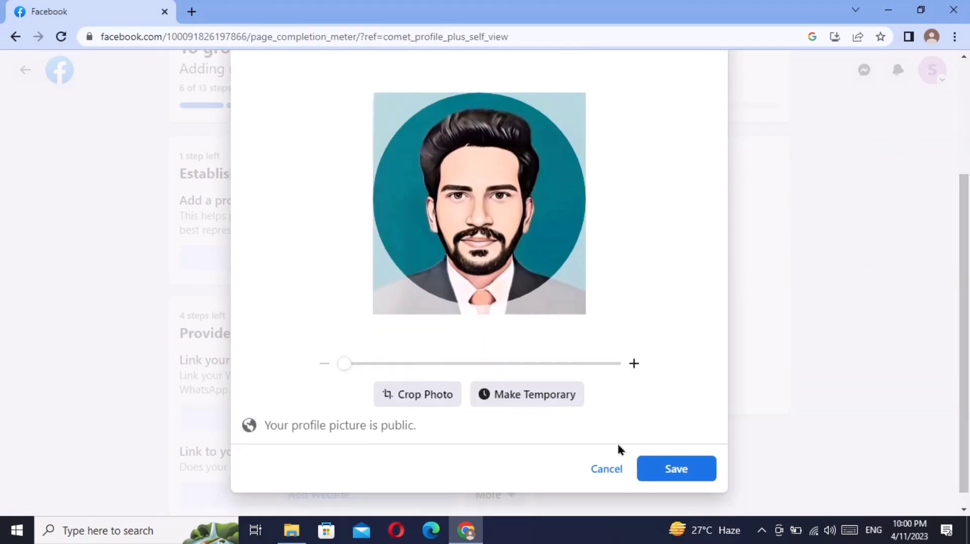
click(670, 470)
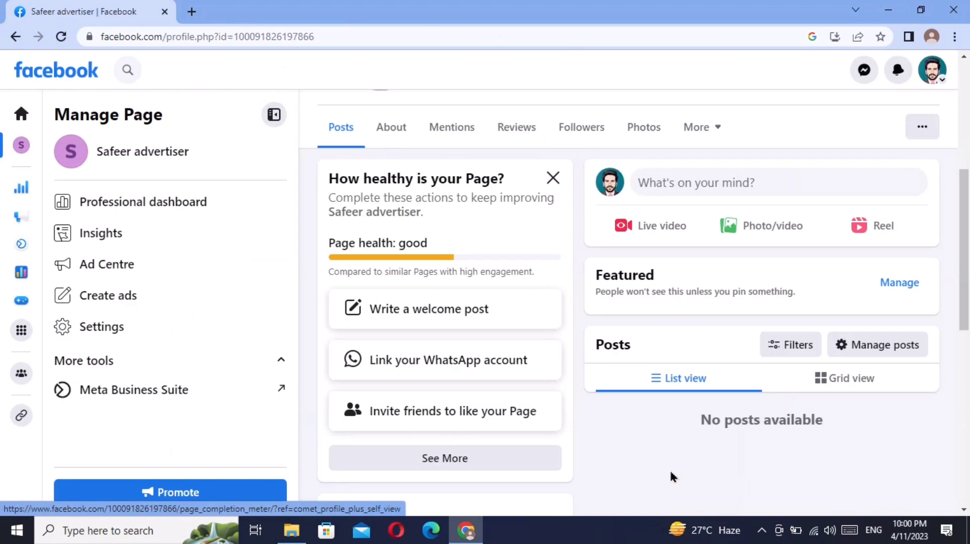
- Open the Page health checklist via See More and scroll to Provide info and preferences
drag(968, 240, 968, 322)
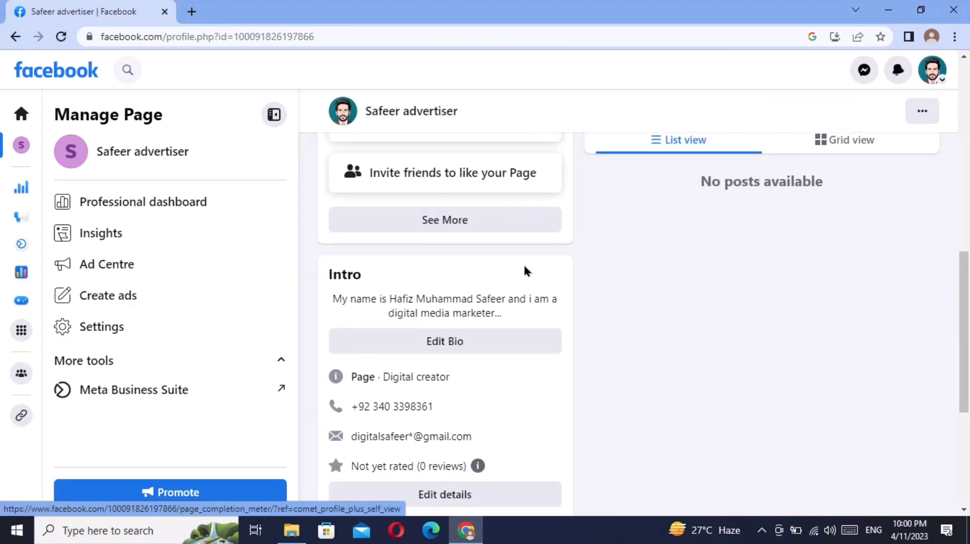
click(461, 221)
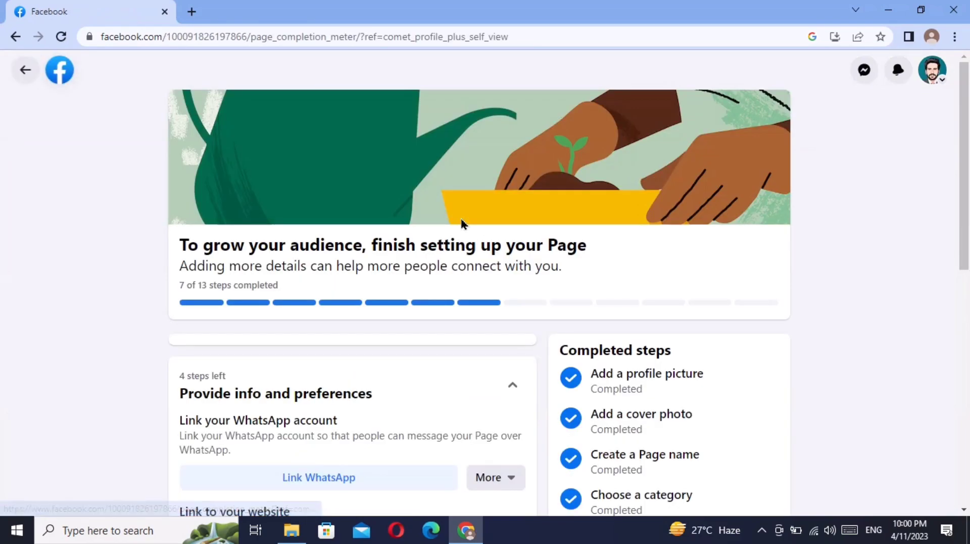
drag(961, 249, 962, 353)
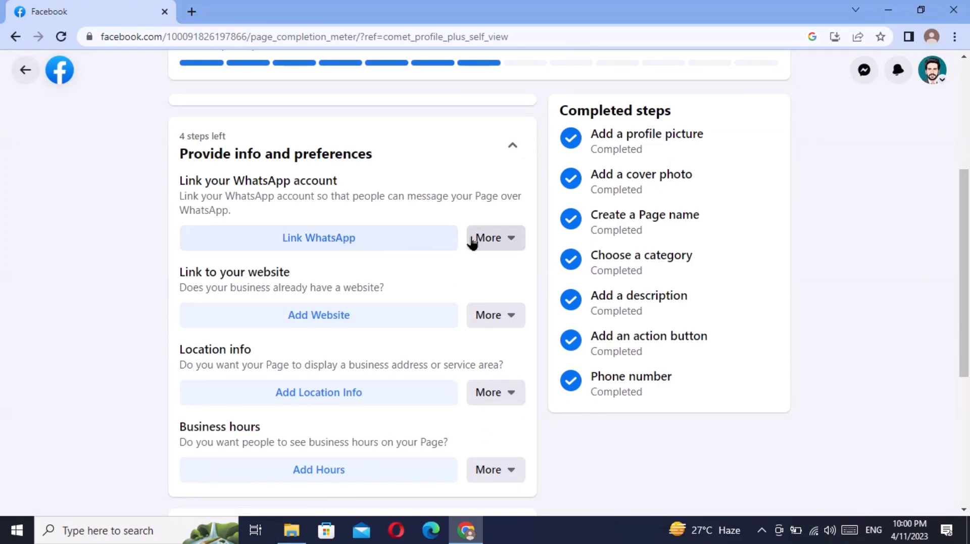
click(377, 243)
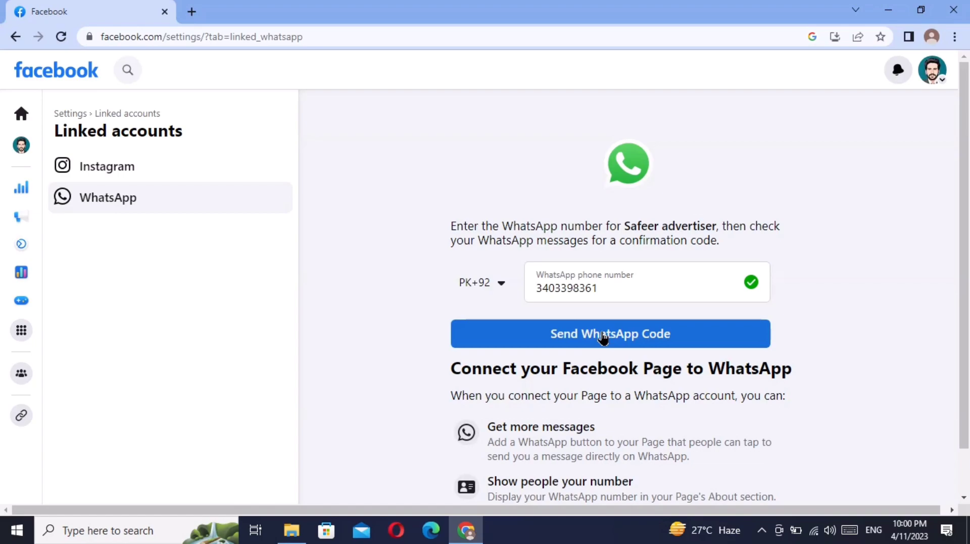
click(16, 46)
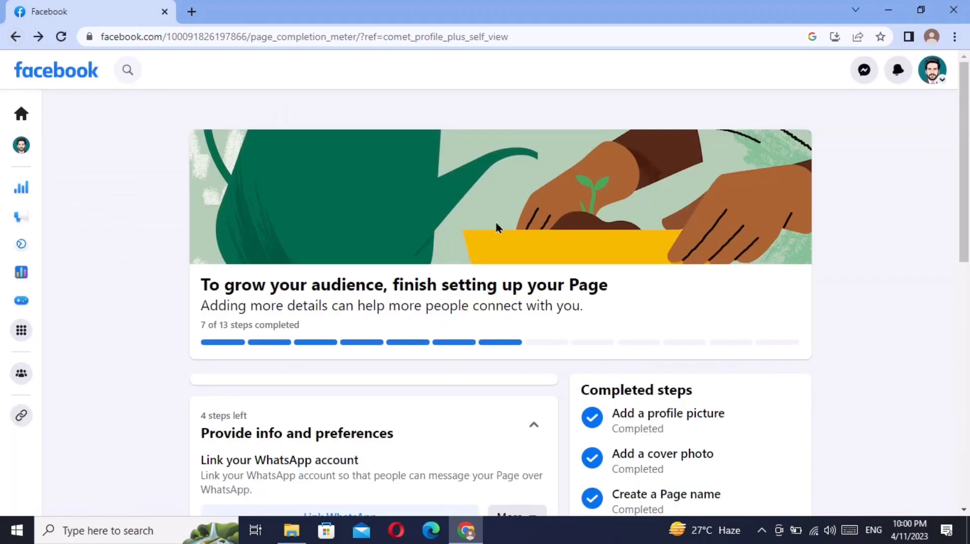
drag(968, 182, 963, 348)
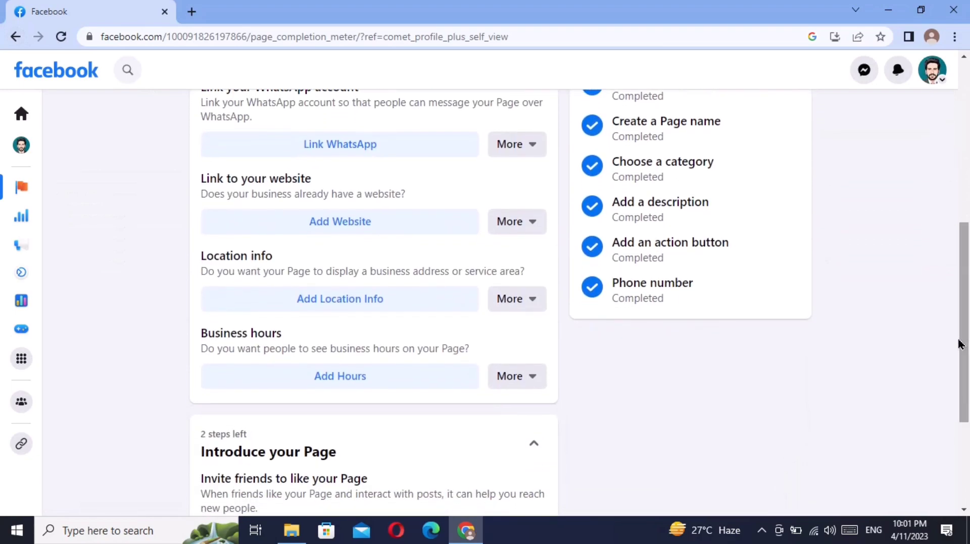
- Add location info with the street address, Gojra as city and postcode 56000, then save
click(351, 309)
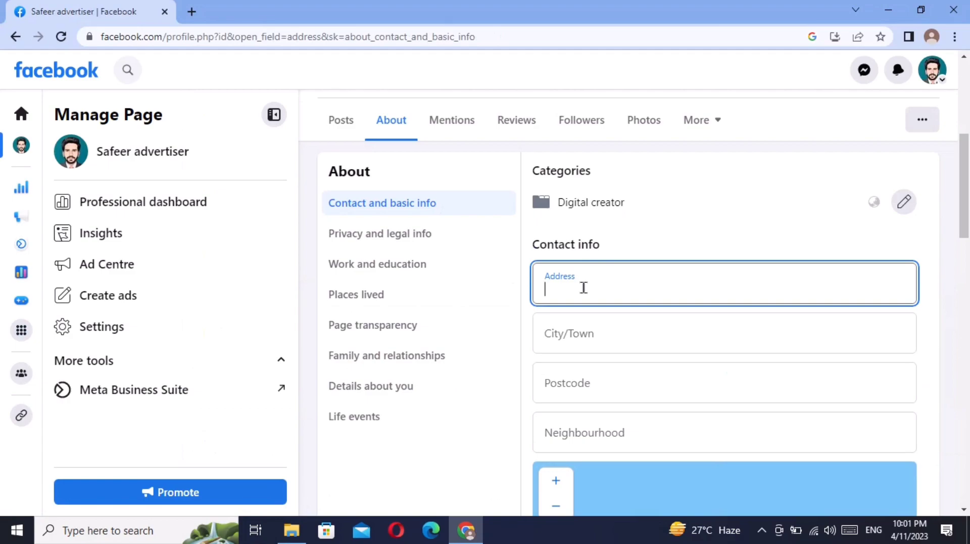
text(Gojra near Toba)
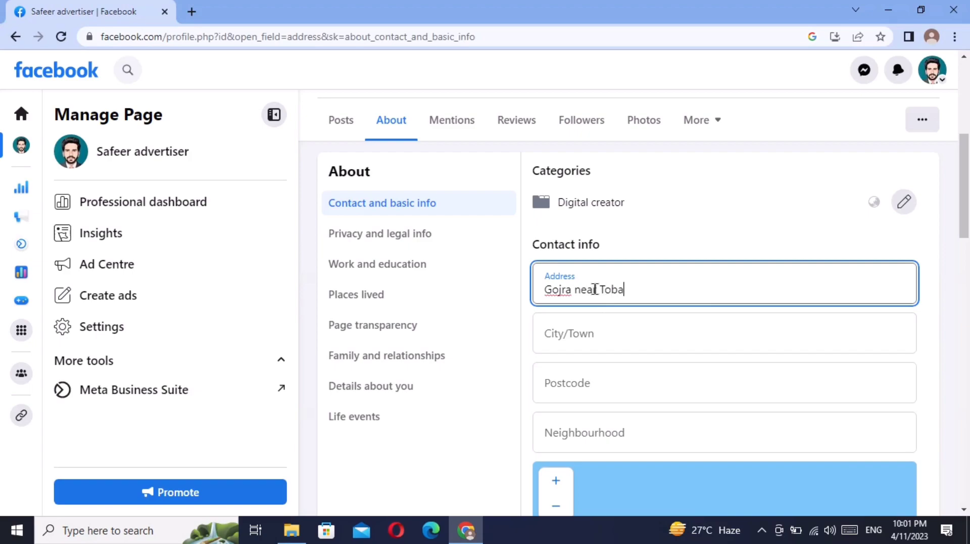
key(BackSpace)
key(BackSpace)
key(BackSpace)
text(ttsingh)
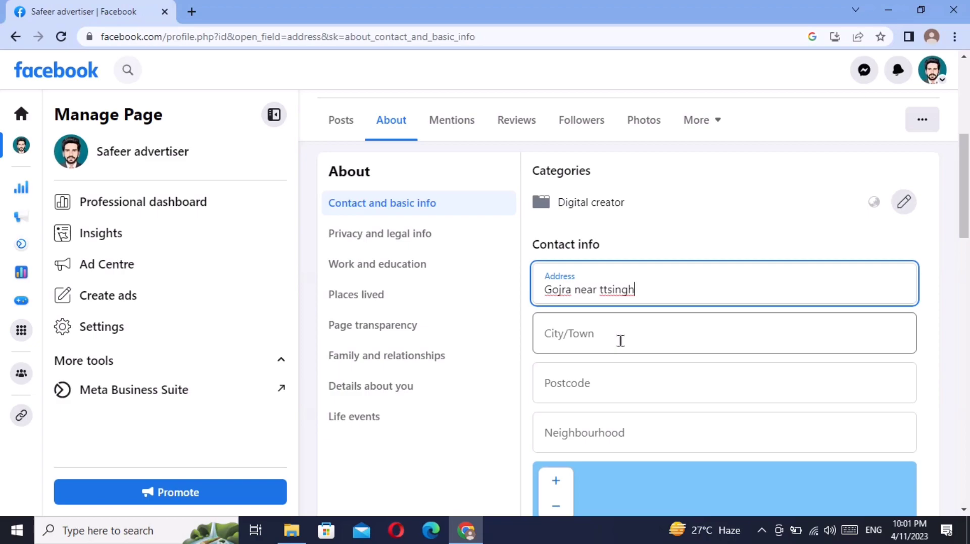
click(620, 341)
click(646, 384)
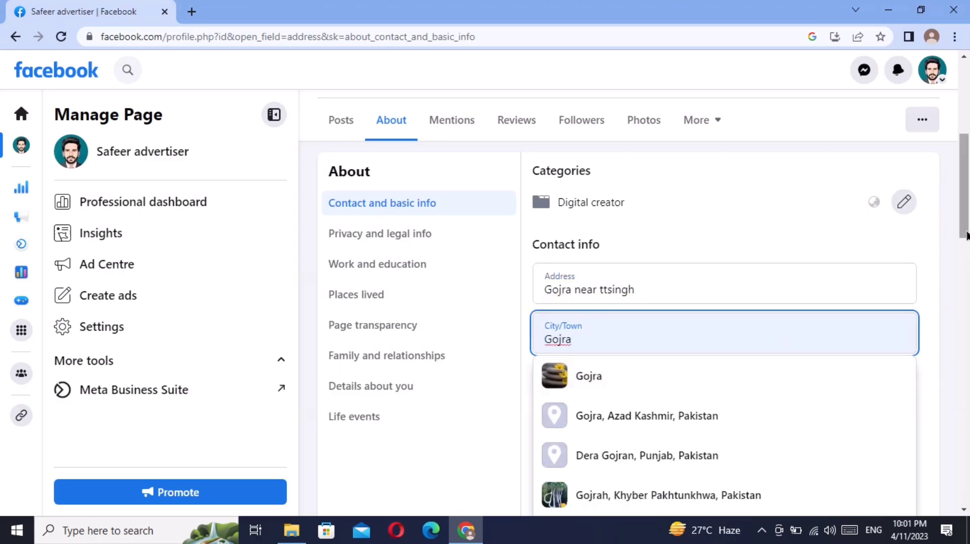
drag(966, 236, 960, 279)
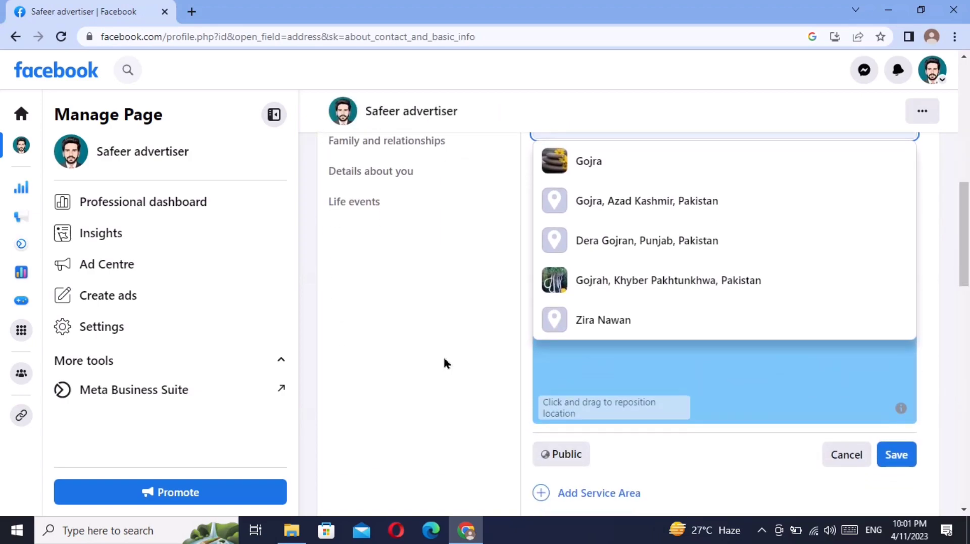
click(447, 362)
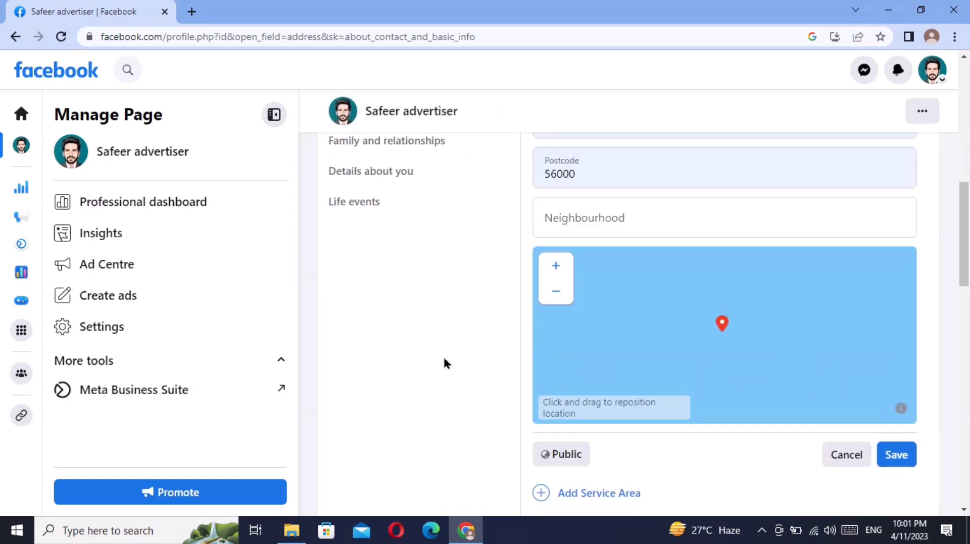
click(892, 456)
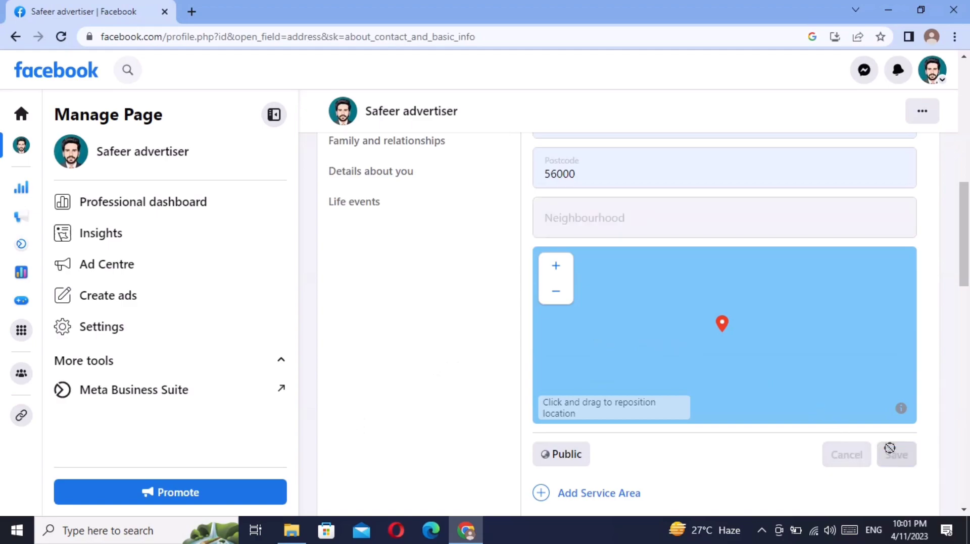
- Accept Chrome's Save address? popup and review the Page's Contact and basic info
click(786, 225)
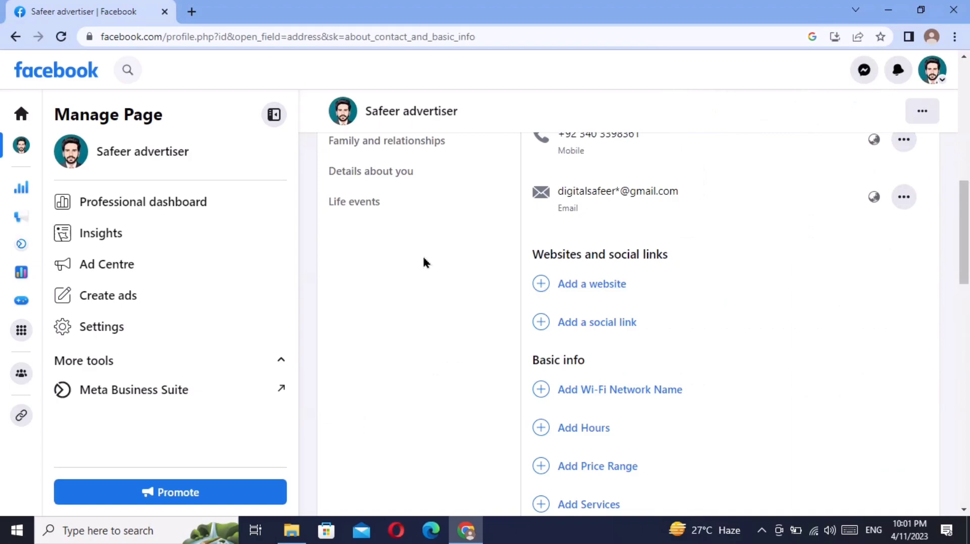
drag(964, 227, 964, 263)
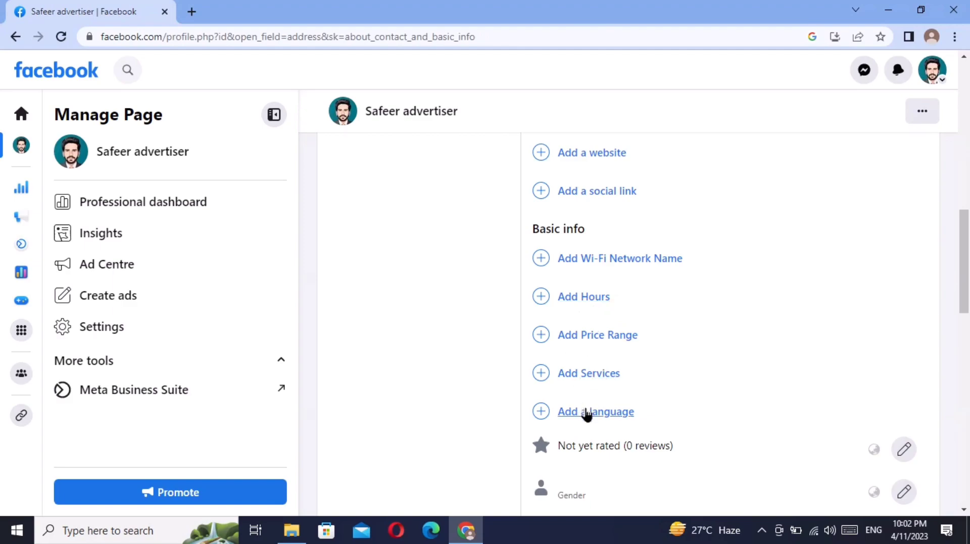
mouse_move(966, 267)
mouse_down()
mouse_move(967, 122)
mouse_move(963, 266)
mouse_up()
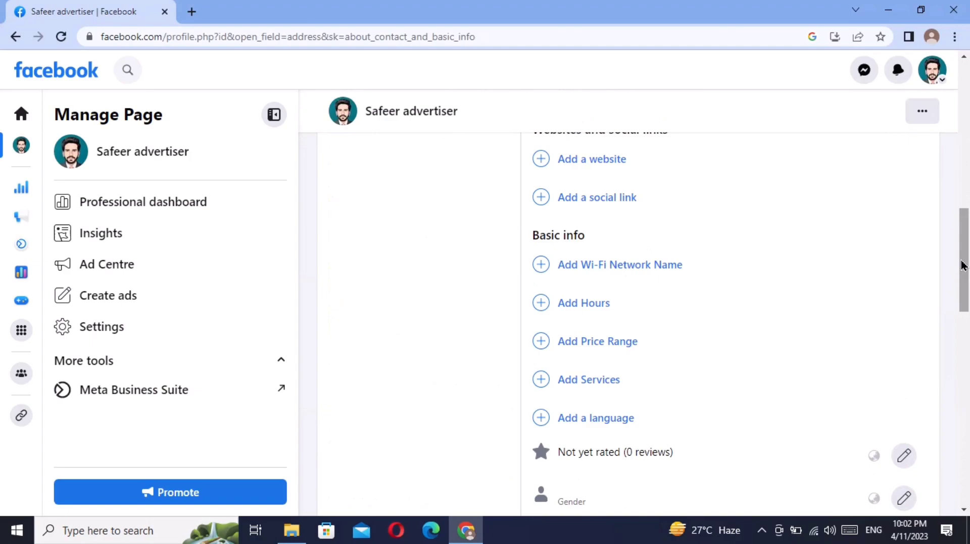